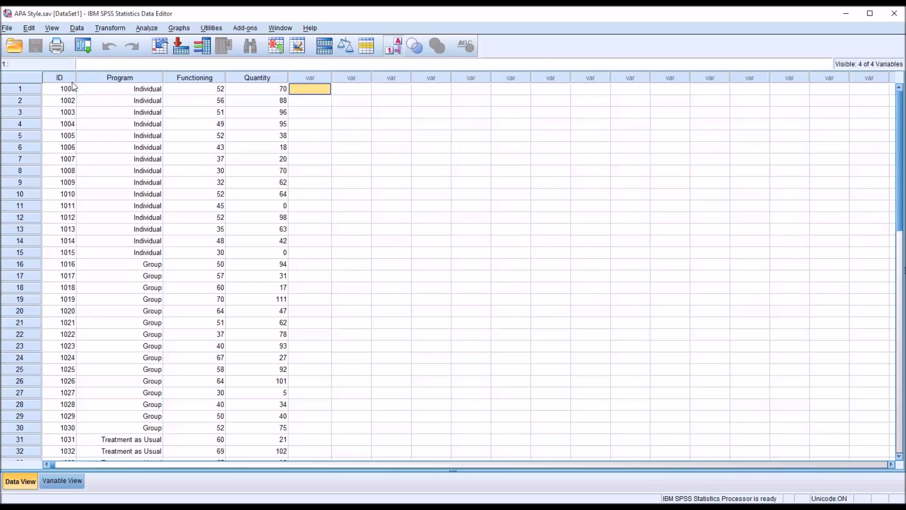
# - Point out the ID, Program, Functioning and Quantity columns in the data
pyautogui.click(60, 78)
pyautogui.click(99, 78)
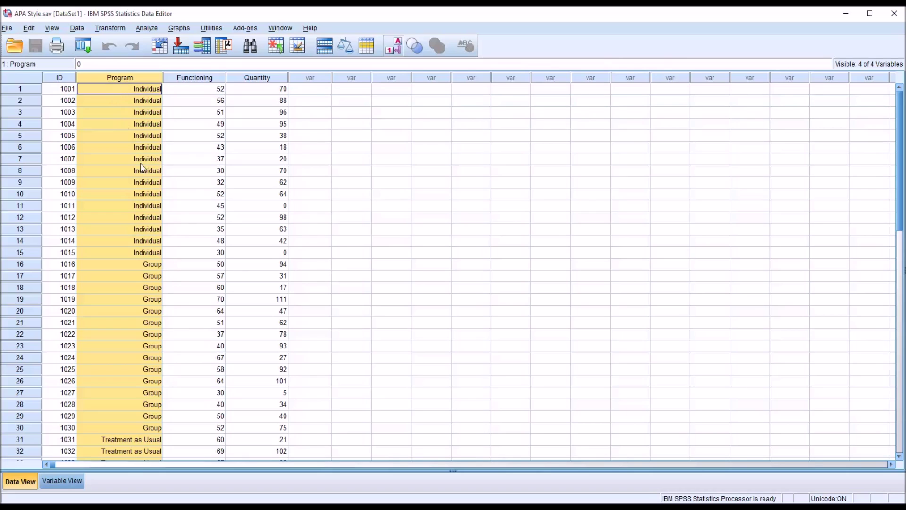
pyautogui.click(199, 78)
pyautogui.click(235, 80)
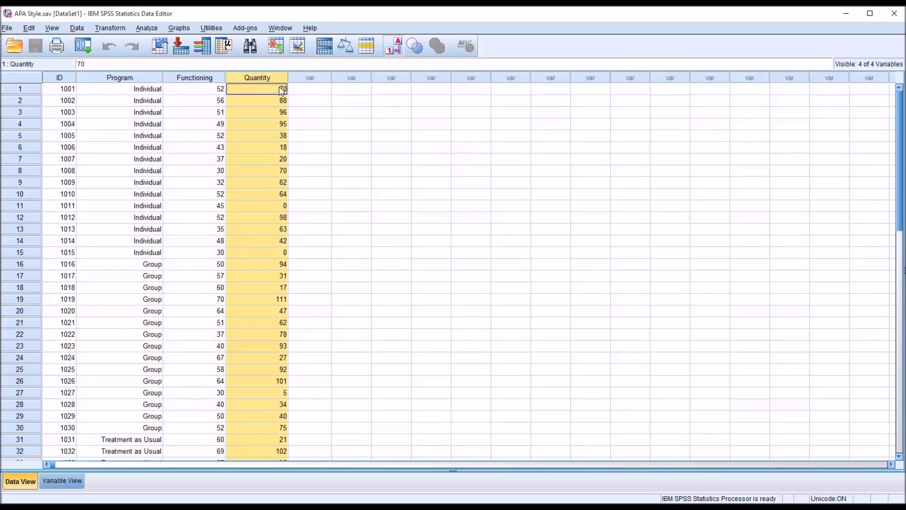
pyautogui.click(298, 90)
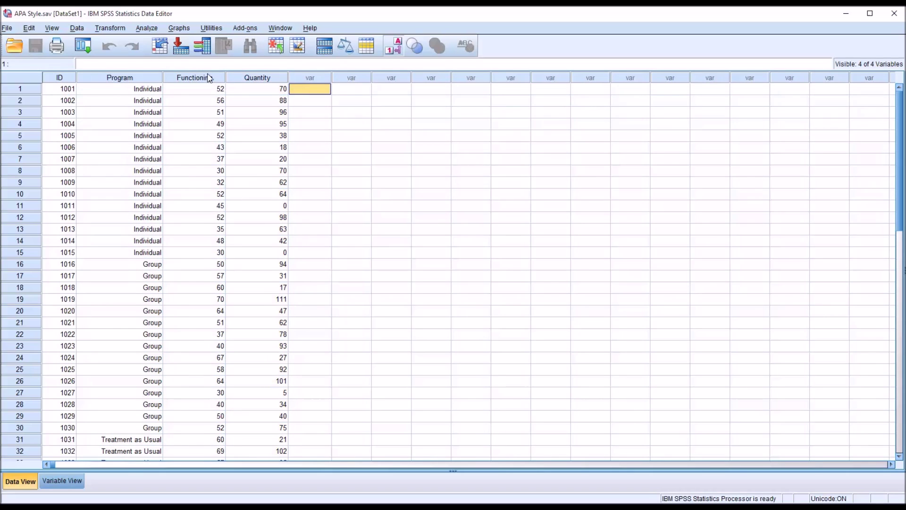
# - Run Multivariate GLM with Functioning and Quantity as dependents and Program as fixed factor
pyautogui.click(147, 28)
pyautogui.moveTo(173, 84)
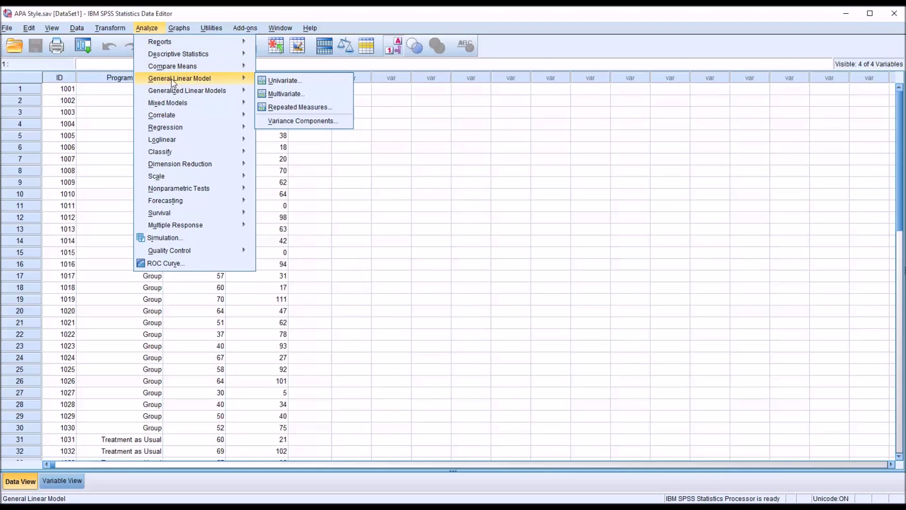
pyautogui.click(285, 94)
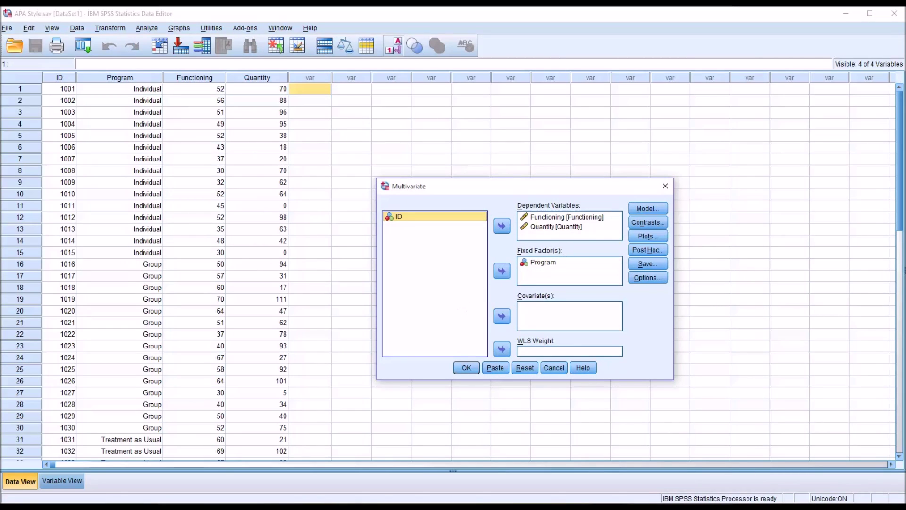
pyautogui.click(467, 368)
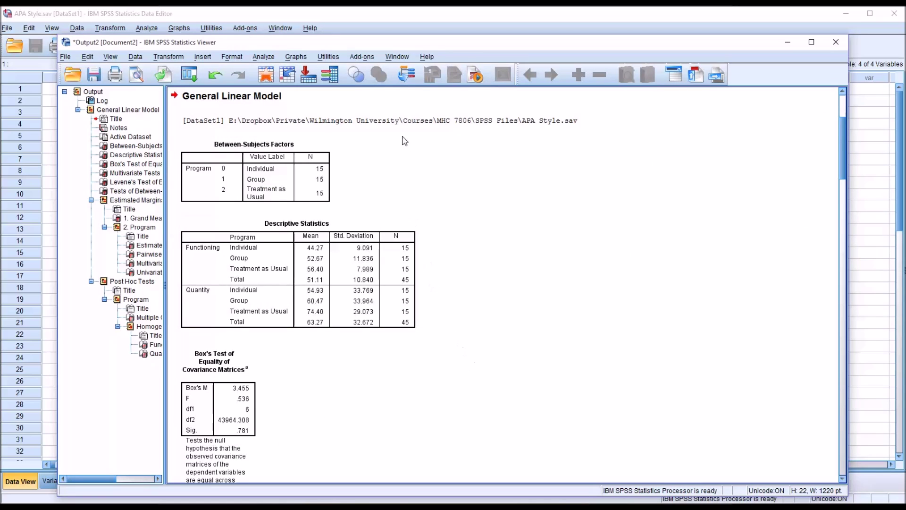
# - Reposition the Output Viewer and select the Between-Subjects Factors and Descriptive Statistics tables
pyautogui.moveTo(393, 47); pyautogui.dragTo(395, 28)
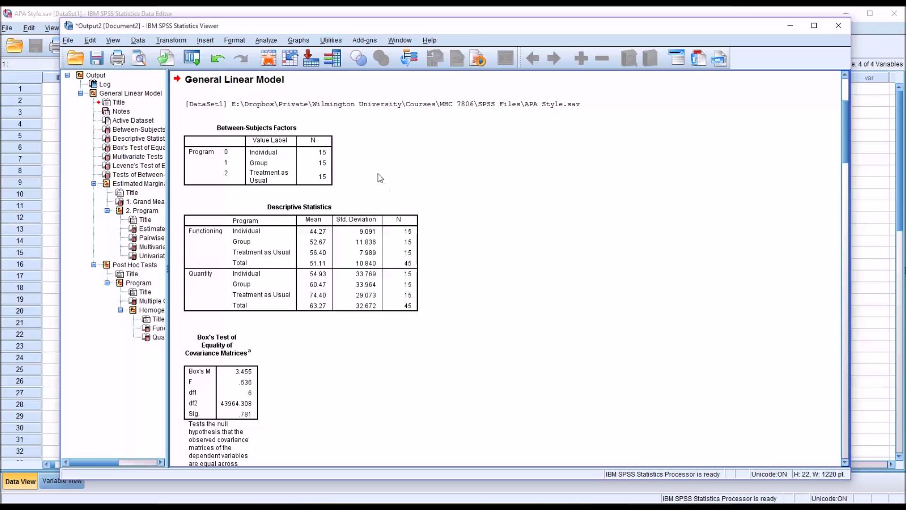
pyautogui.click(316, 177)
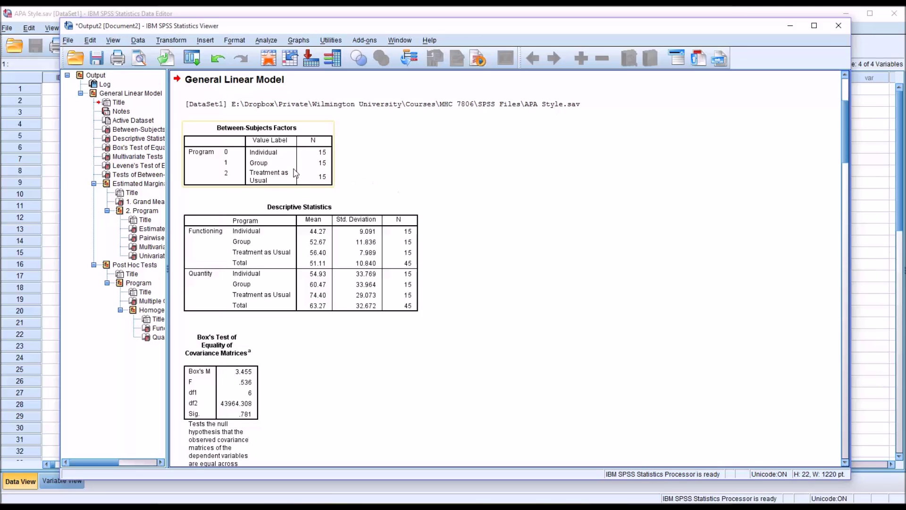
pyautogui.click(275, 237)
pyautogui.click(630, 253)
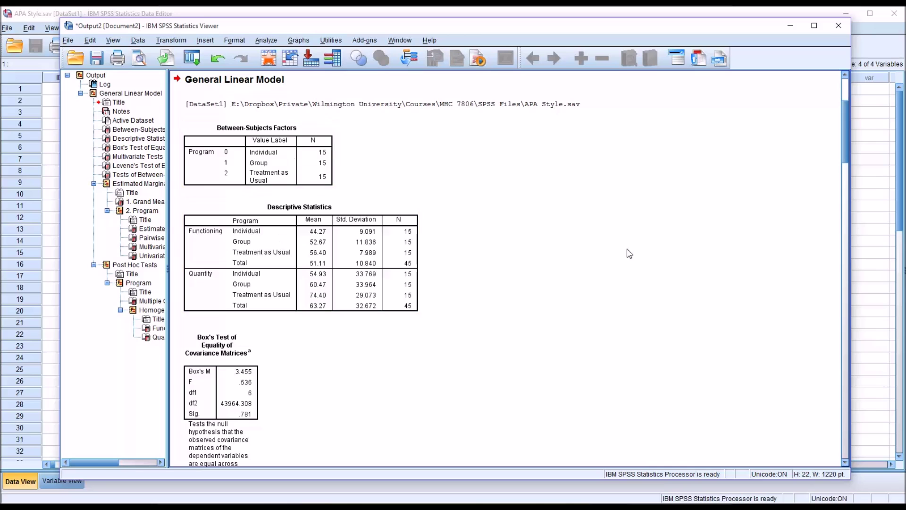
# - Scroll to and select the Tests of Between-Subjects Effects table (Functioning F = 6.065)
pyautogui.moveTo(845, 147); pyautogui.dragTo(838, 230)
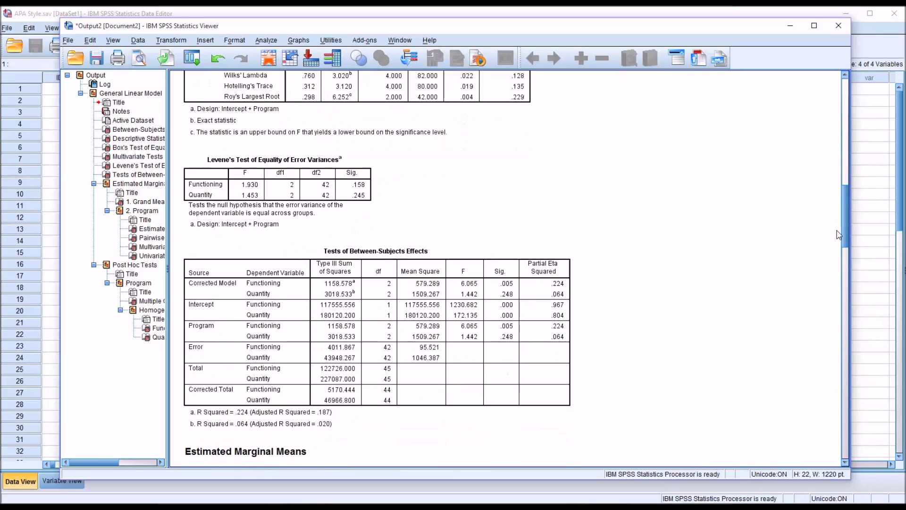
pyautogui.click(402, 266)
pyautogui.click(517, 449)
pyautogui.click(413, 345)
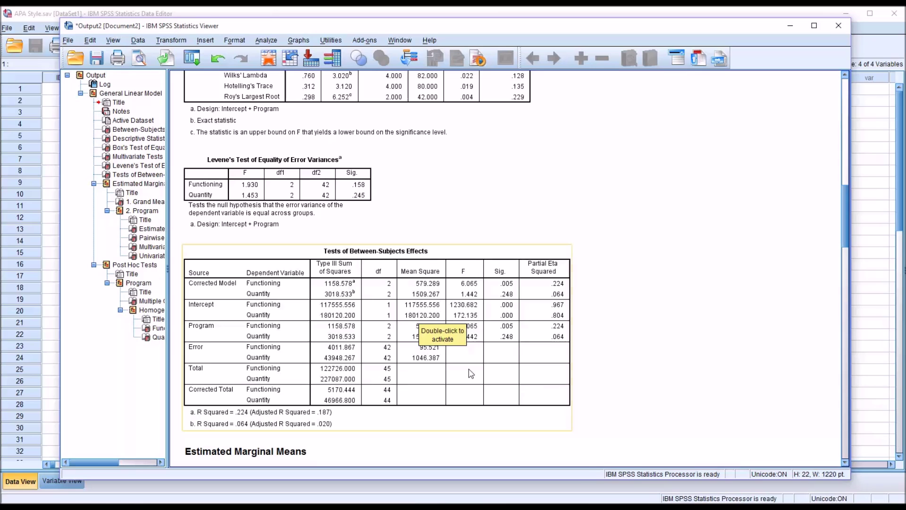
pyautogui.click(420, 380)
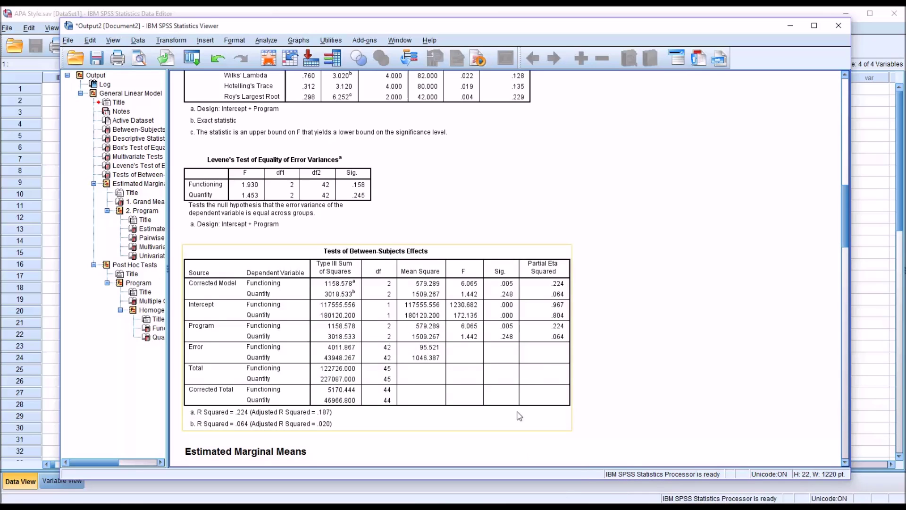
# - Open TableLooks for the effects table and preview Academic and BlueYellowContrast looks
pyautogui.doubleClick(409, 342)
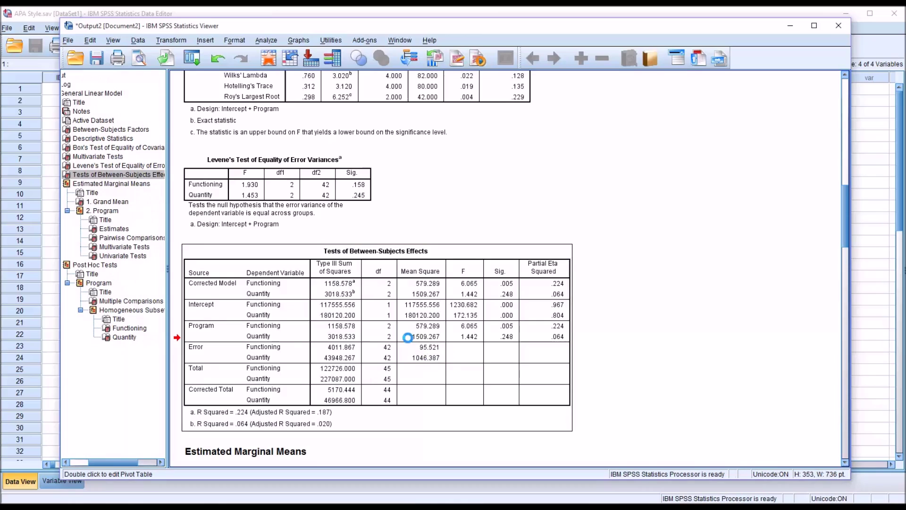
pyautogui.rightClick(410, 337)
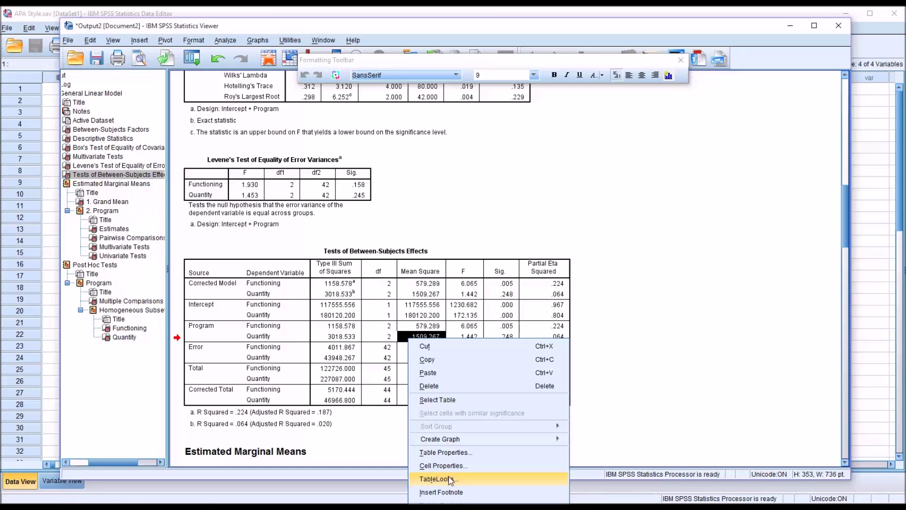
pyautogui.click(436, 479)
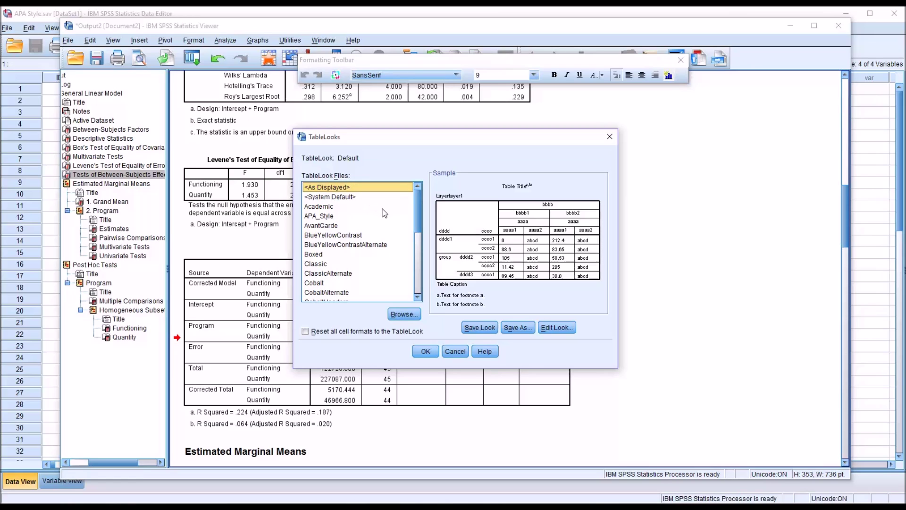
pyautogui.click(340, 207)
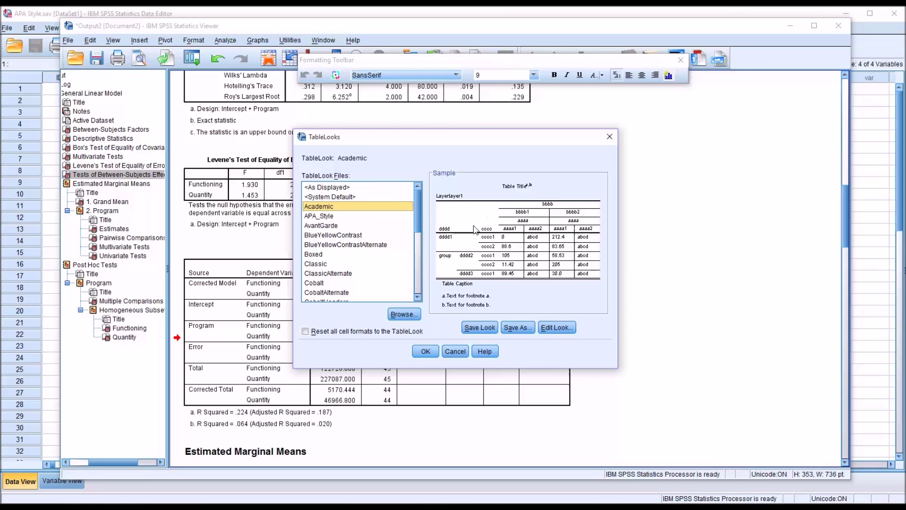
pyautogui.click(356, 237)
pyautogui.click(355, 245)
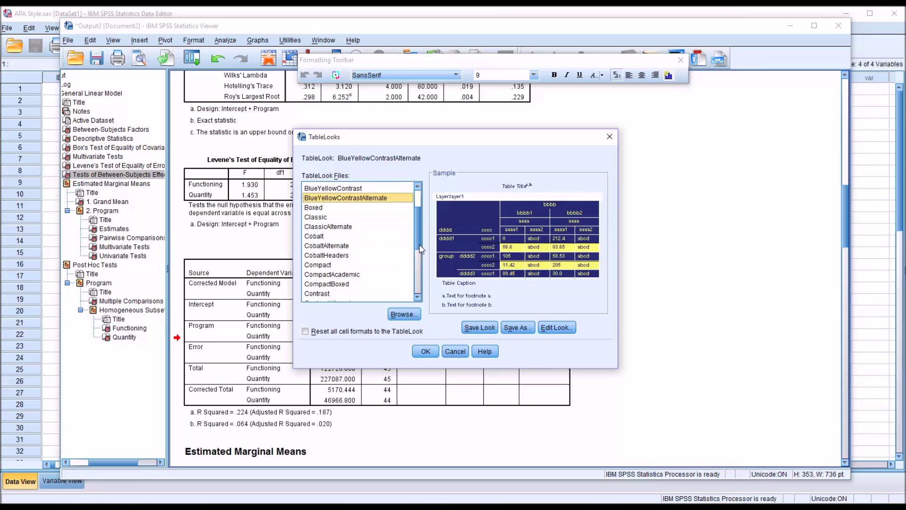
# - Preview Horizontal, LargeFont, Monocolor, NoBorders and APA_Style looks, then reselect Academic
pyautogui.moveTo(422, 249); pyautogui.dragTo(419, 291)
pyautogui.click(360, 256)
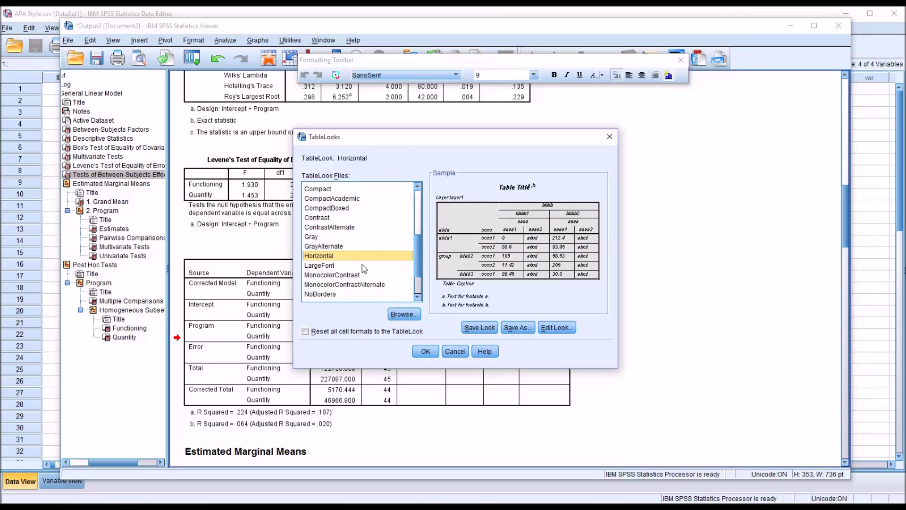
pyautogui.click(364, 266)
pyautogui.click(358, 276)
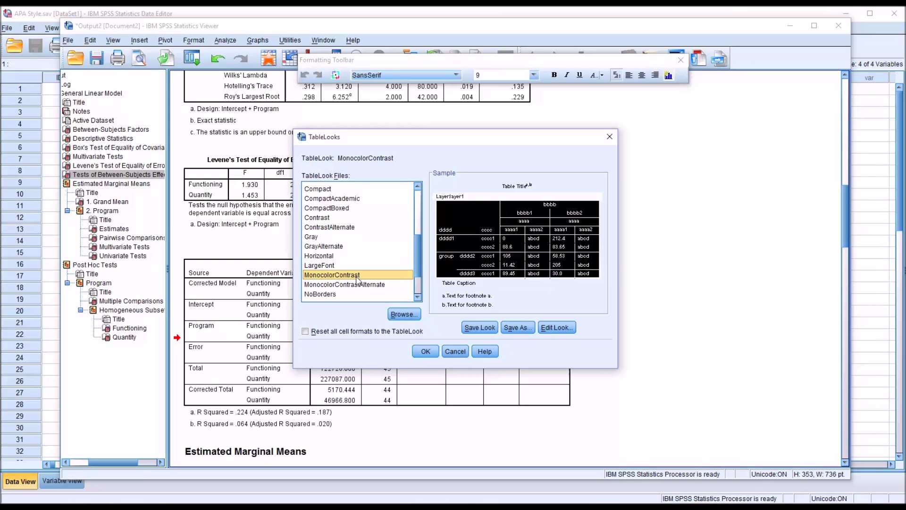
pyautogui.click(358, 284)
pyautogui.click(360, 294)
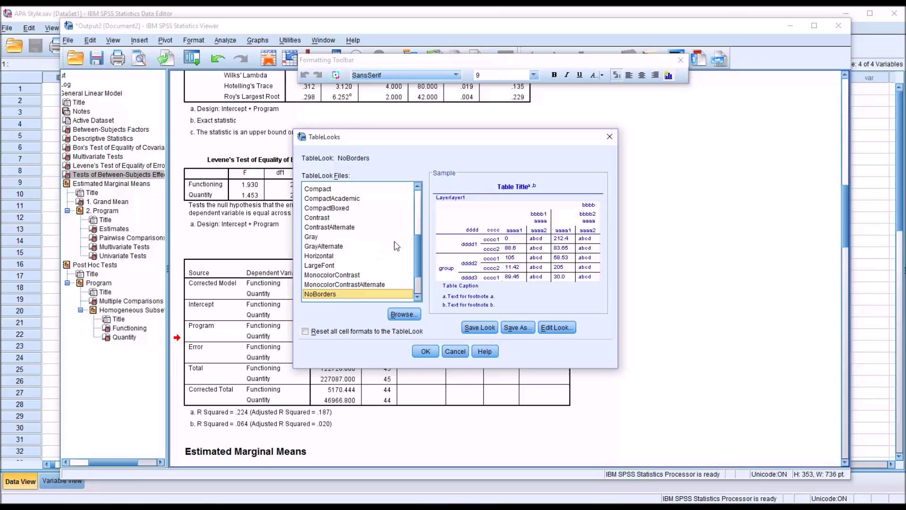
pyautogui.scroll(-1, 416, 265)
pyautogui.scroll(-1, 415, 269)
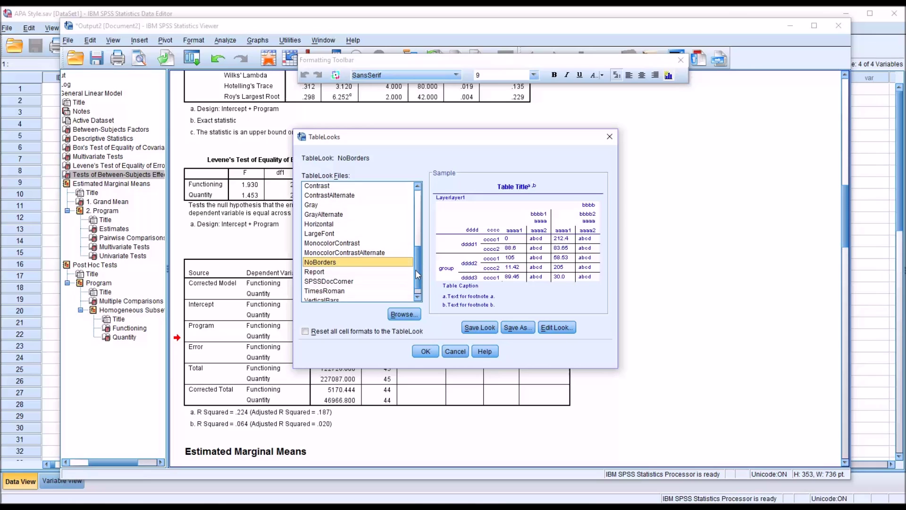
pyautogui.scroll(2, 414, 271)
pyautogui.moveTo(415, 264); pyautogui.dragTo(420, 217)
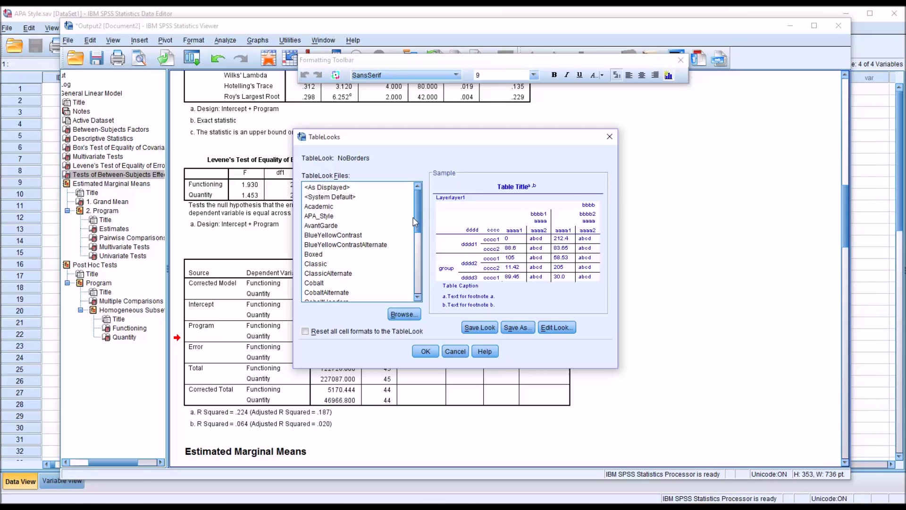
pyautogui.click(321, 218)
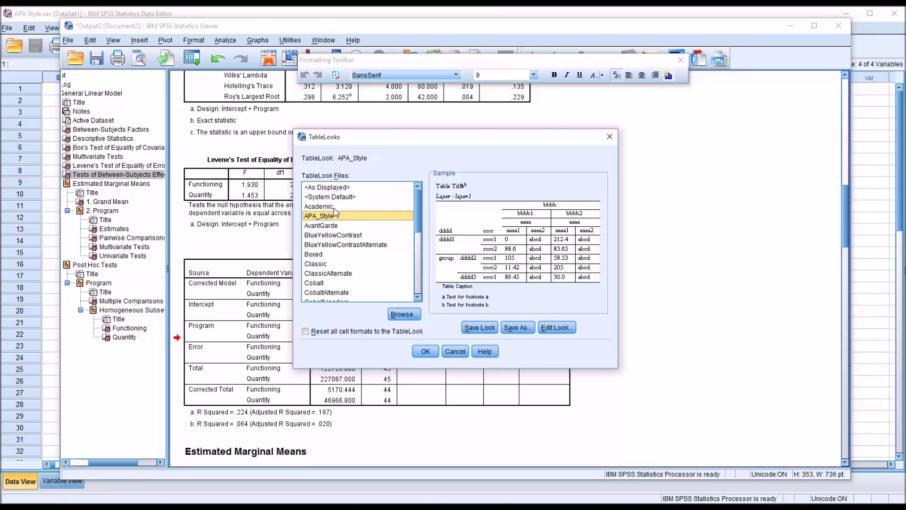
pyautogui.click(334, 208)
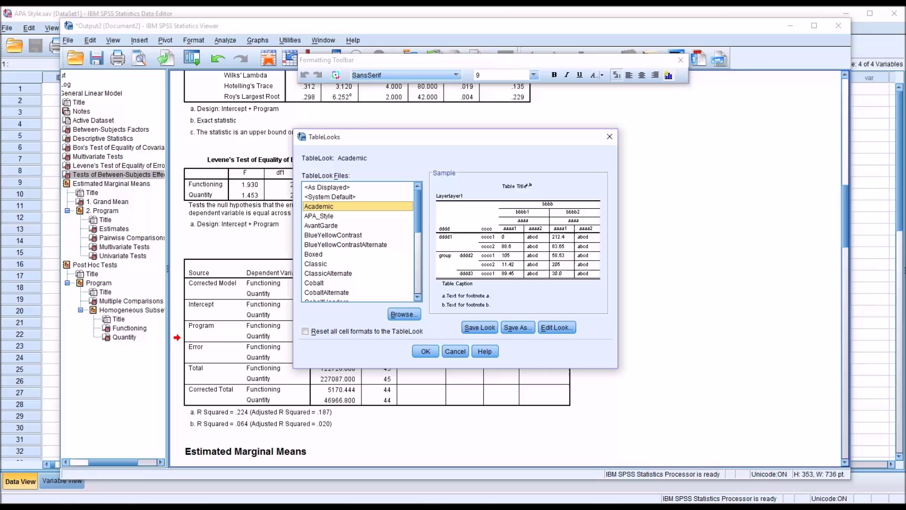
# - Edit the Academic look and show Cell Formats for the Title area
pyautogui.click(554, 329)
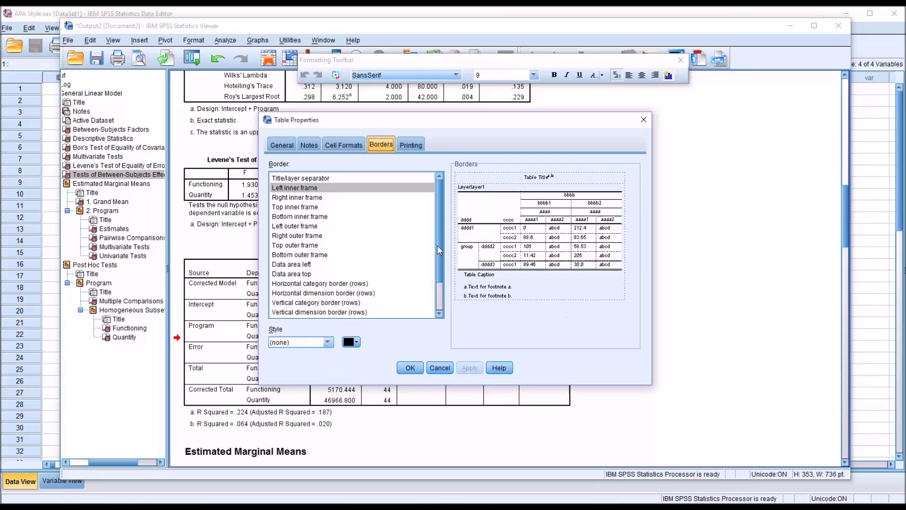
pyautogui.click(342, 147)
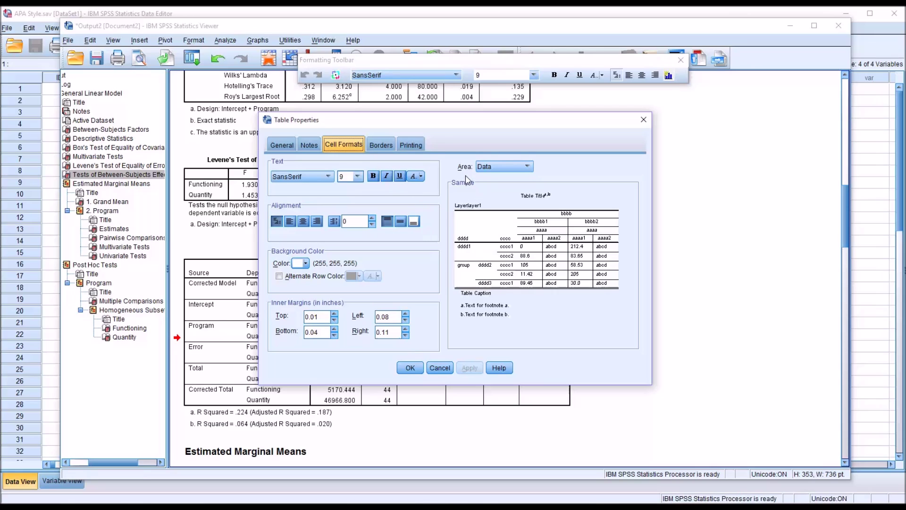
pyautogui.click(527, 167)
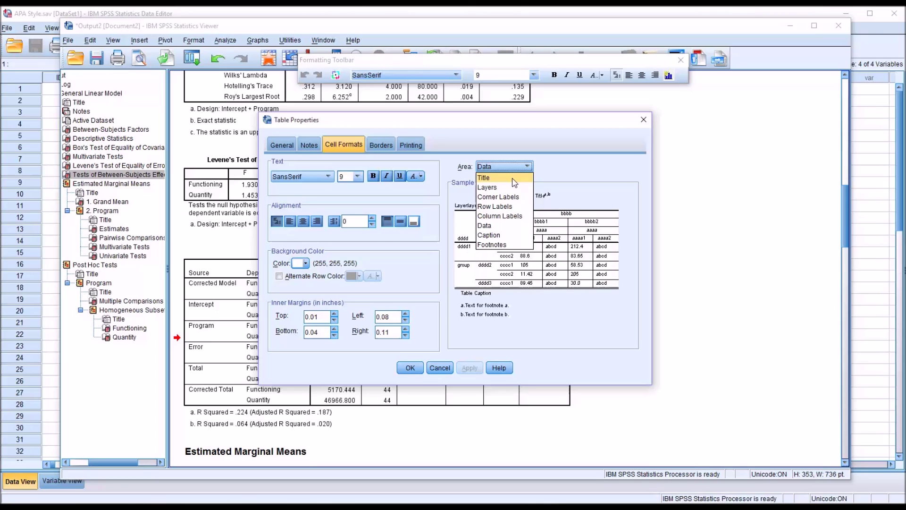
pyautogui.click(517, 182)
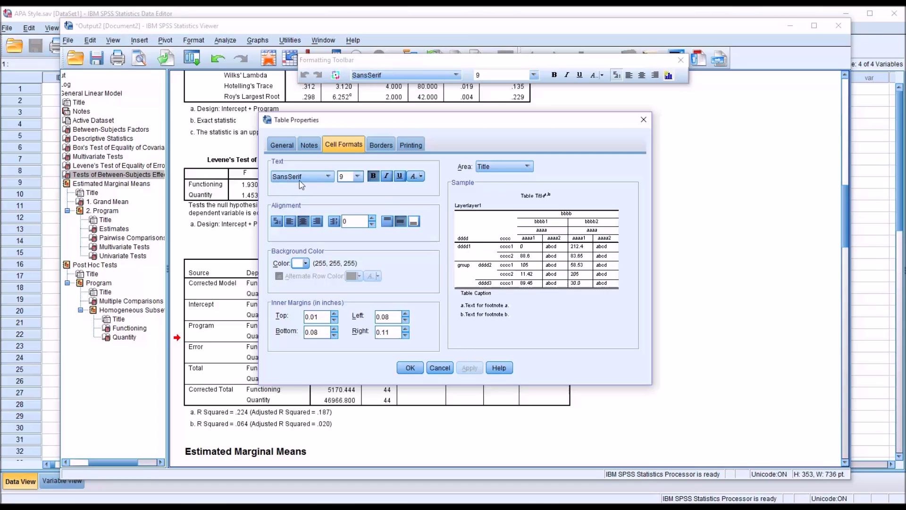
# - Set table titles to Times New Roman 12, not bold, left-aligned
pyautogui.click(328, 177)
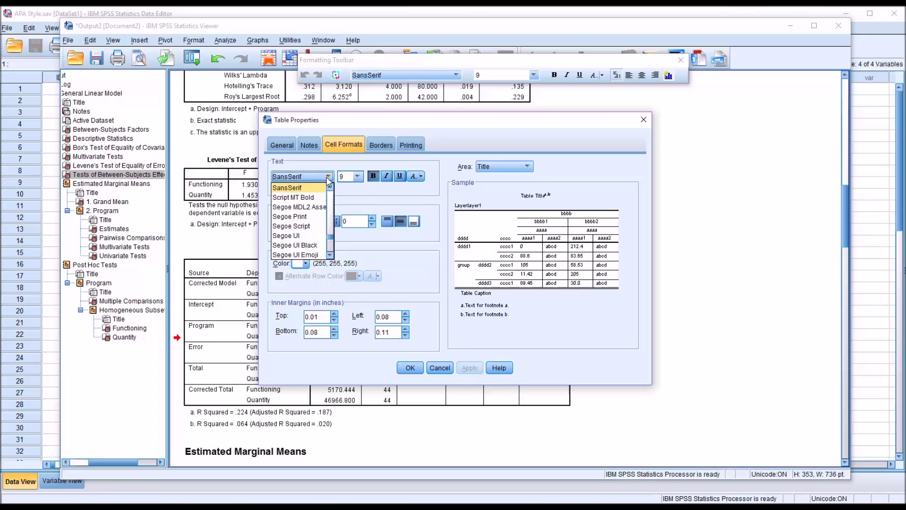
pyautogui.moveTo(331, 236); pyautogui.dragTo(332, 250)
pyautogui.click(298, 219)
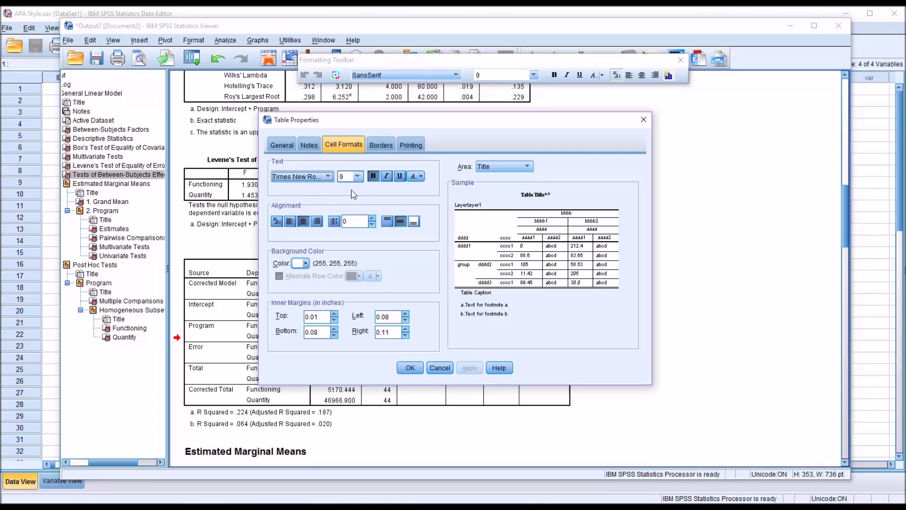
pyautogui.click(358, 176)
pyautogui.click(349, 213)
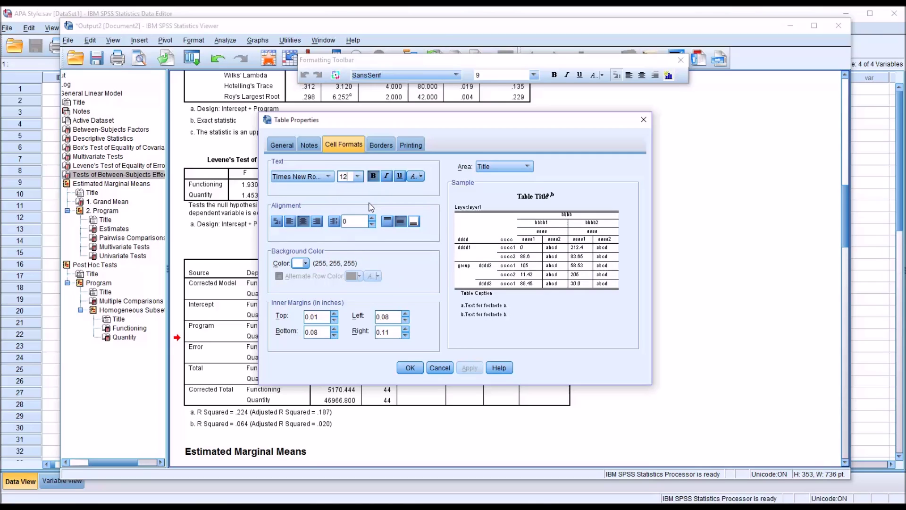
pyautogui.click(373, 179)
pyautogui.click(290, 221)
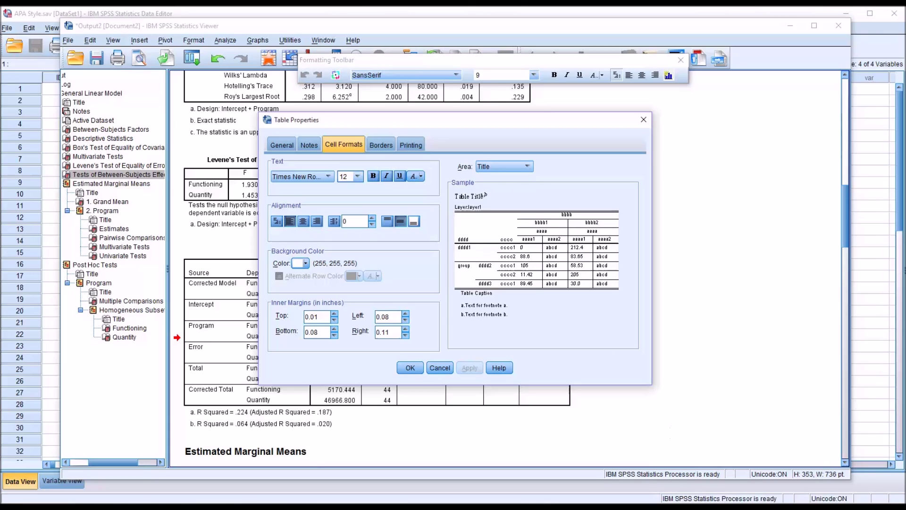
# - Set the Layers area to Times New Roman 12 italic
pyautogui.click(527, 166)
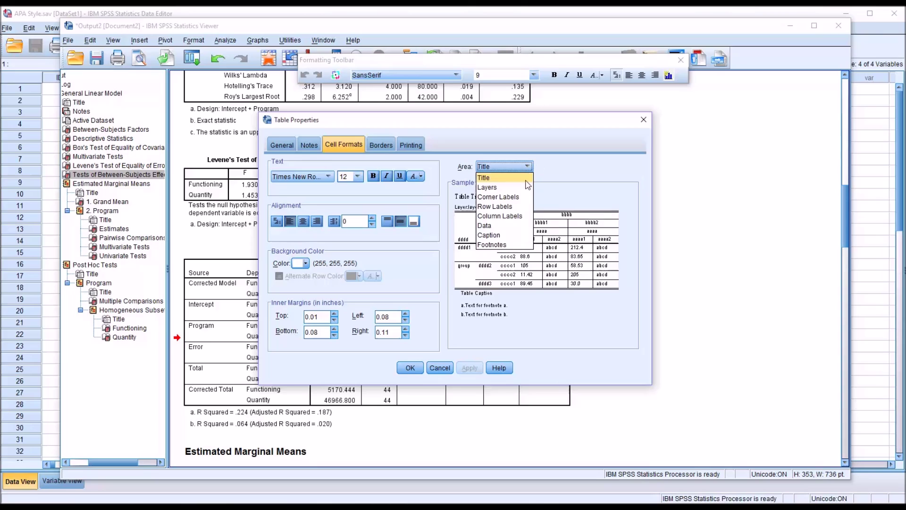
pyautogui.click(519, 188)
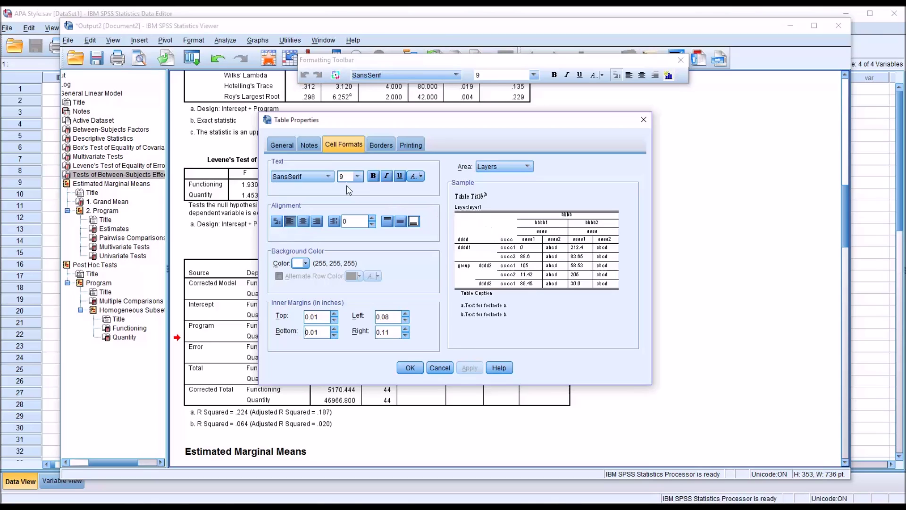
pyautogui.click(327, 176)
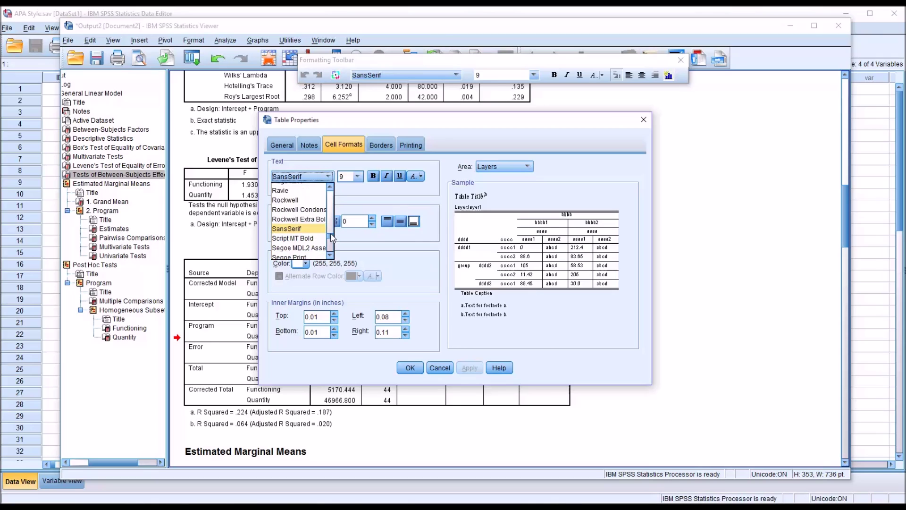
pyautogui.moveTo(332, 237); pyautogui.dragTo(332, 246)
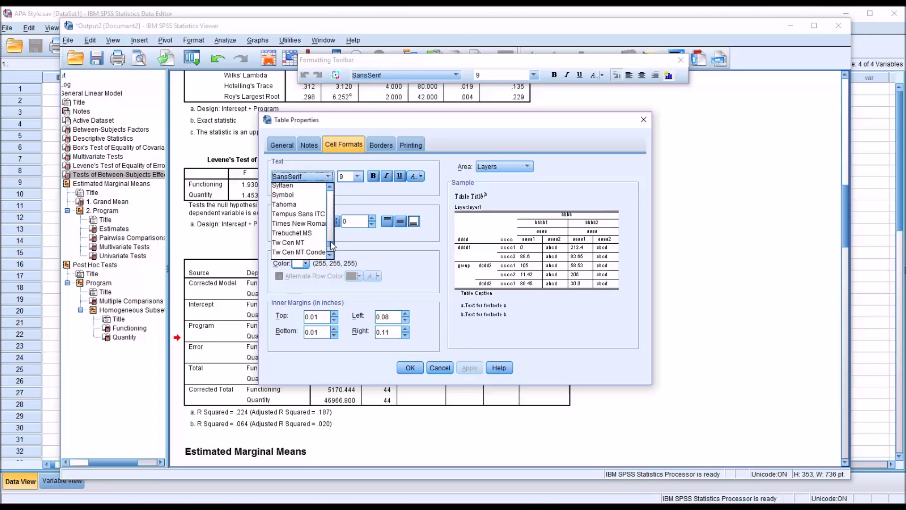
pyautogui.click(298, 223)
pyautogui.click(357, 176)
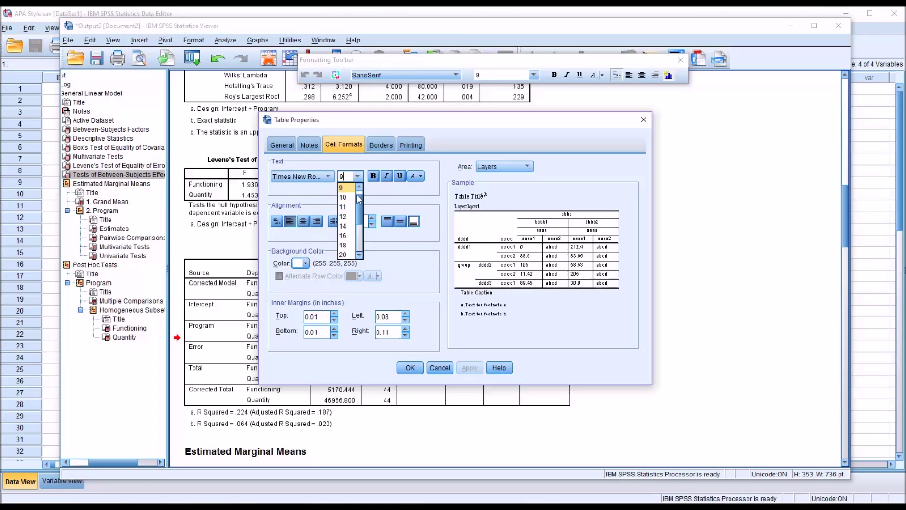
pyautogui.click(349, 216)
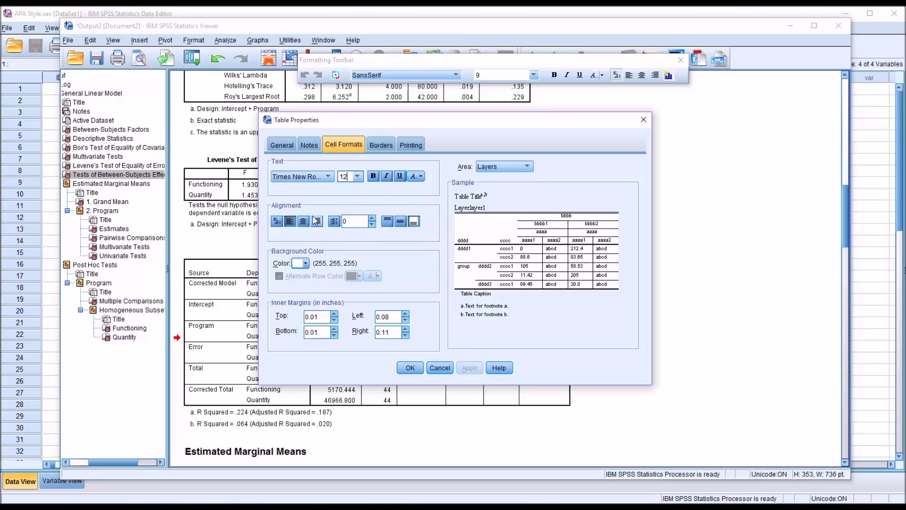
pyautogui.click(387, 176)
pyautogui.click(527, 166)
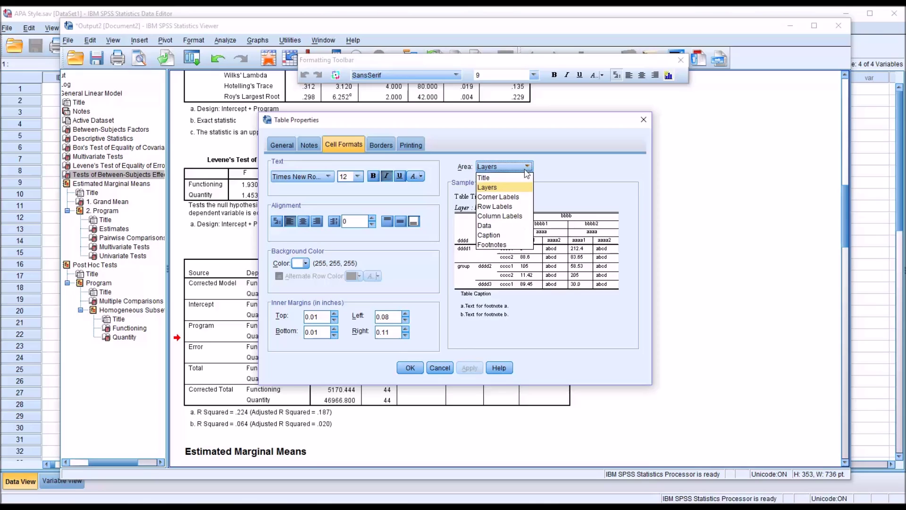
# - Set Corner Labels to Times New Roman 12
pyautogui.click(515, 197)
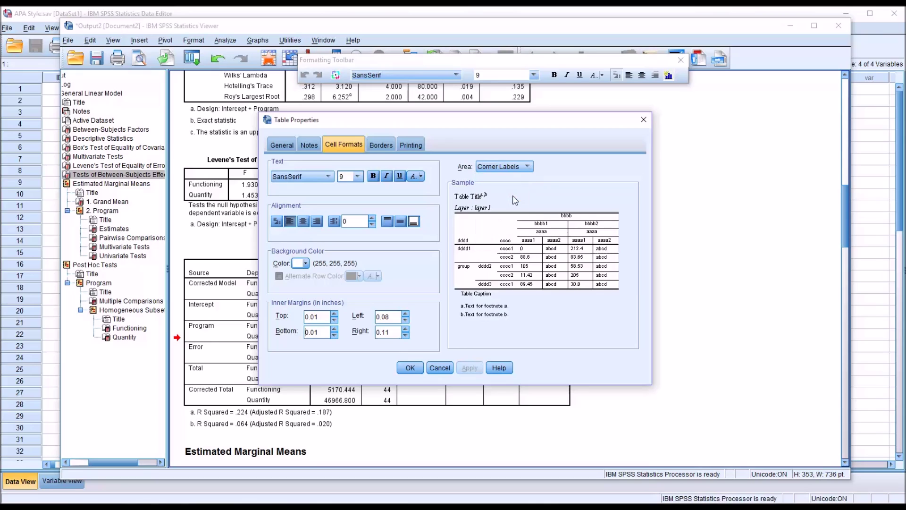
pyautogui.click(328, 176)
pyautogui.moveTo(330, 234); pyautogui.dragTo(330, 242)
pyautogui.scroll(-5, 330, 242)
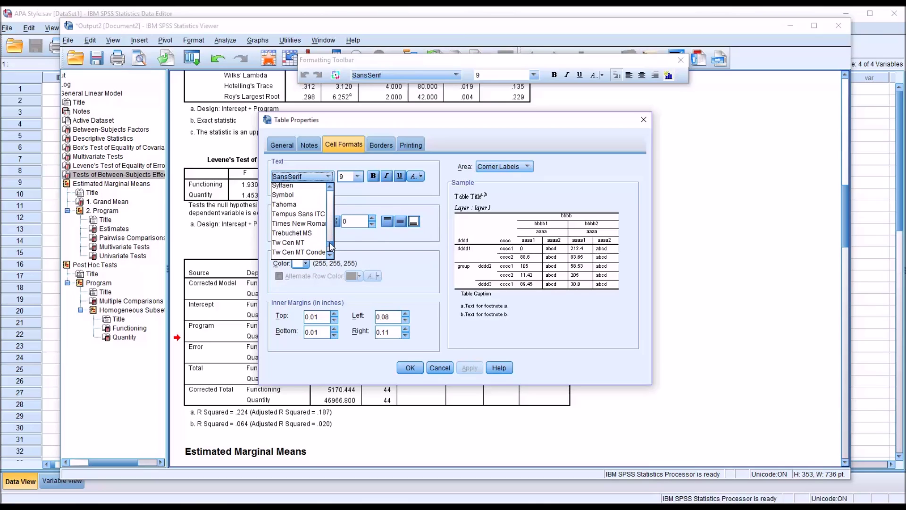
pyautogui.click(317, 229)
pyautogui.click(357, 177)
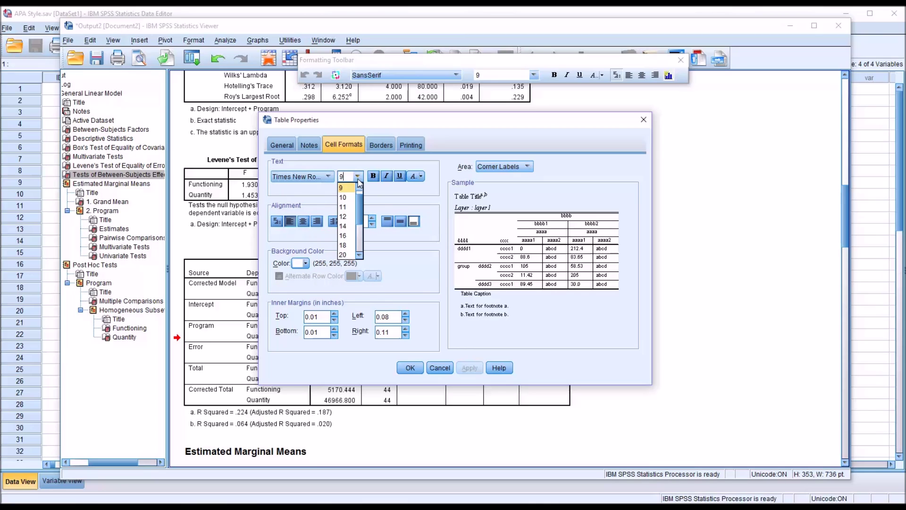
pyautogui.click(359, 215)
# - Set Row Labels to Times New Roman 12
pyautogui.click(526, 166)
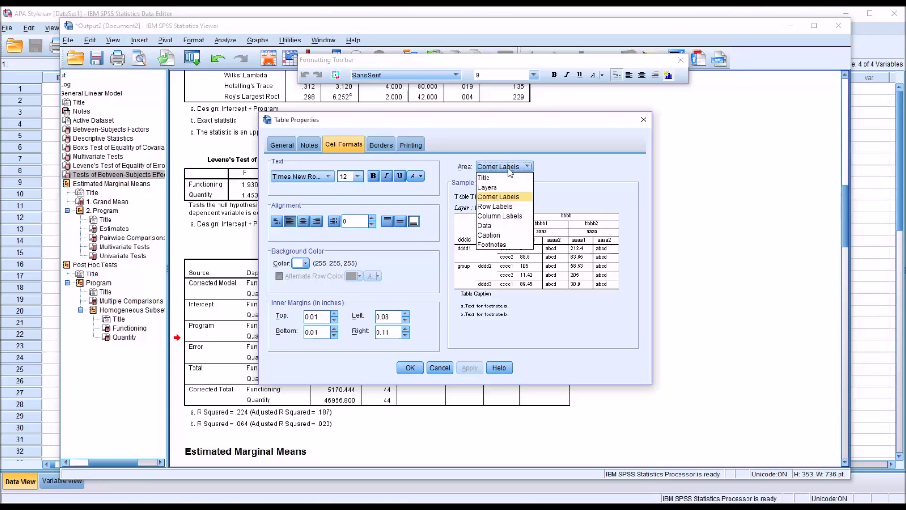
pyautogui.click(493, 205)
pyautogui.click(357, 177)
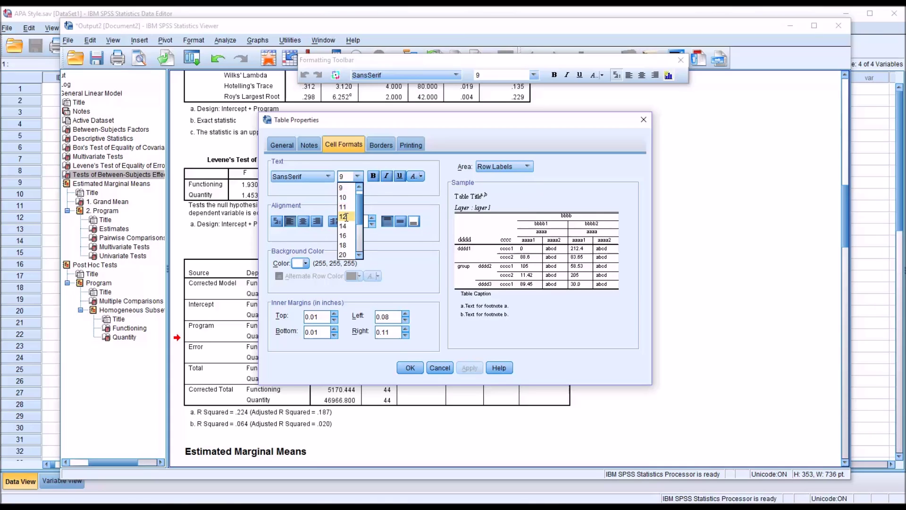
pyautogui.click(349, 214)
pyautogui.click(329, 177)
pyautogui.scroll(-3, 330, 239)
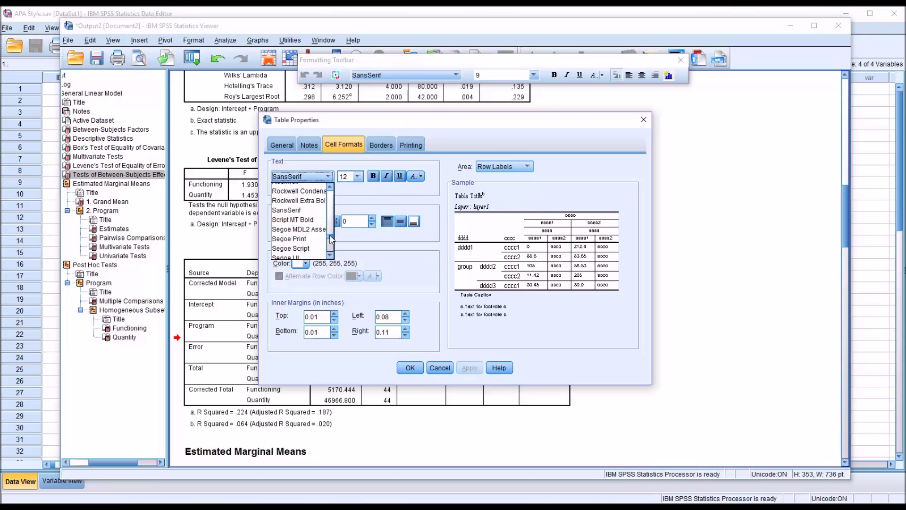
pyautogui.scroll(-8, 330, 240)
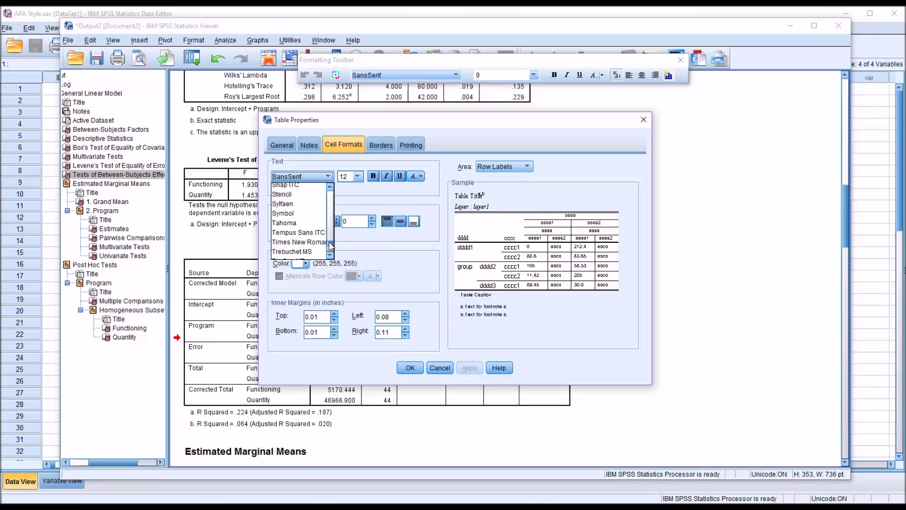
pyautogui.click(319, 243)
# - Set Column Labels to Times New Roman 12
pyautogui.click(527, 166)
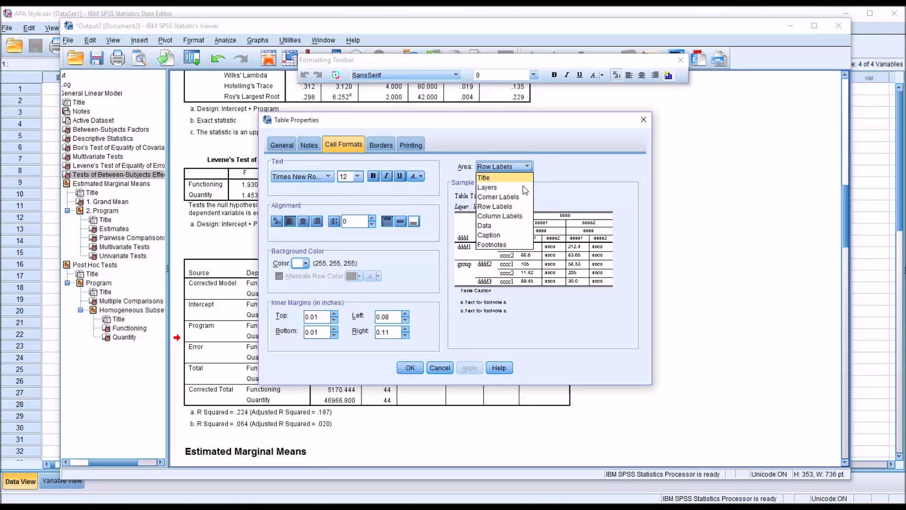
pyautogui.click(516, 216)
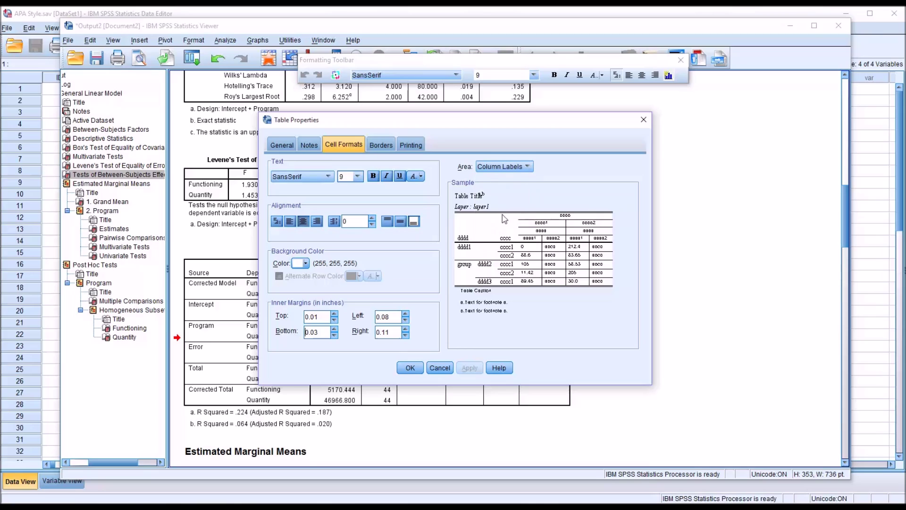
pyautogui.click(357, 176)
pyautogui.click(343, 216)
pyautogui.click(328, 176)
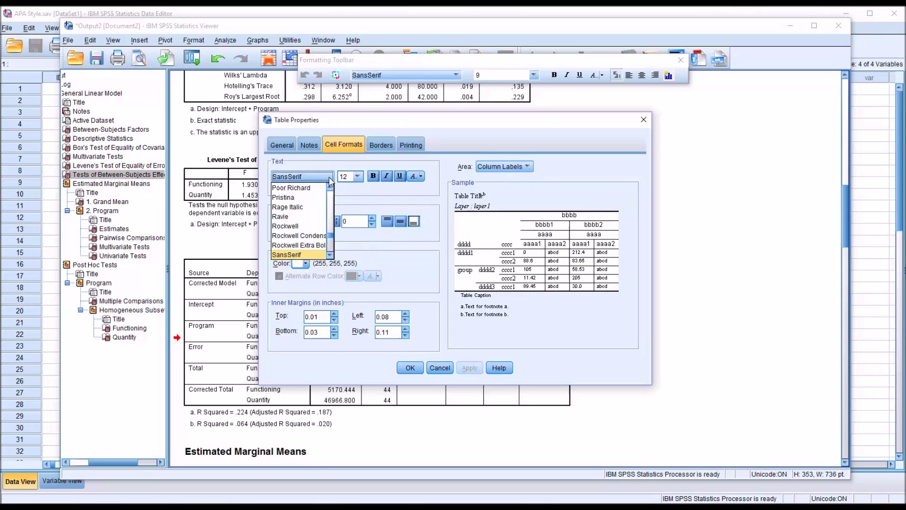
pyautogui.scroll(2, 332, 236)
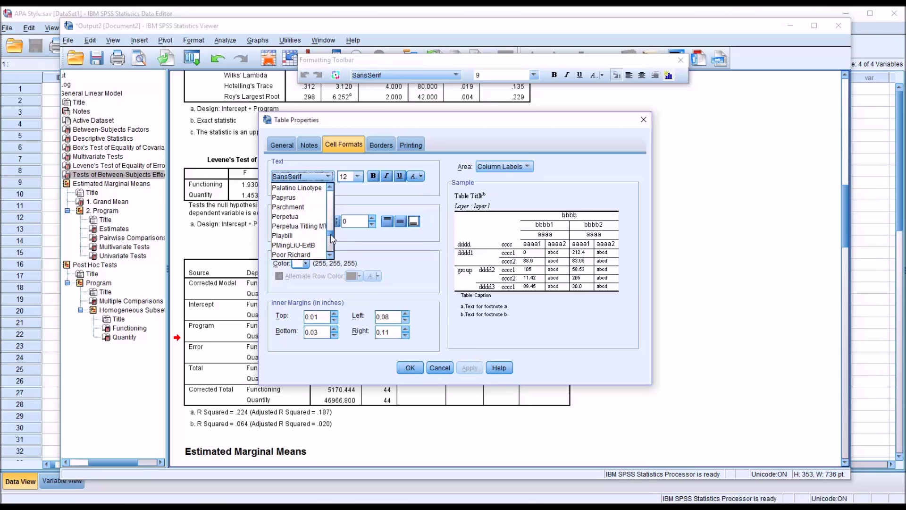
pyautogui.scroll(-7, 332, 238)
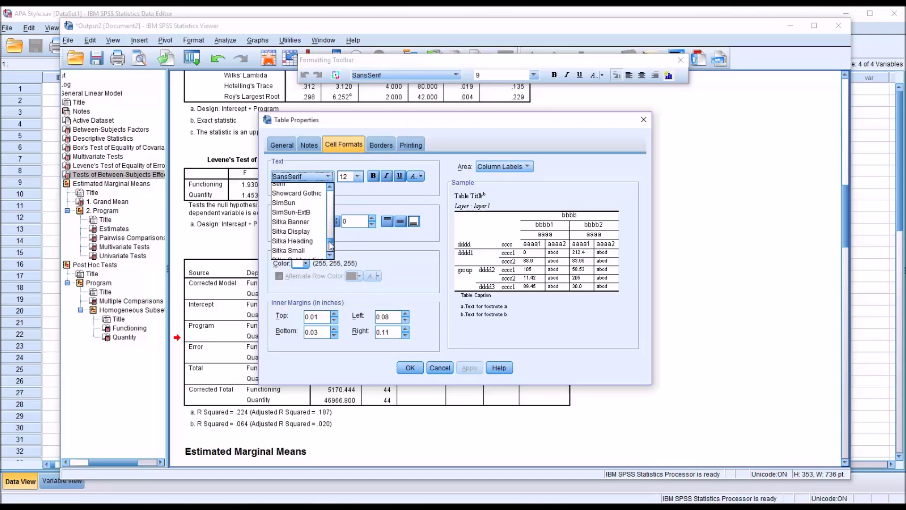
pyautogui.scroll(-3, 330, 246)
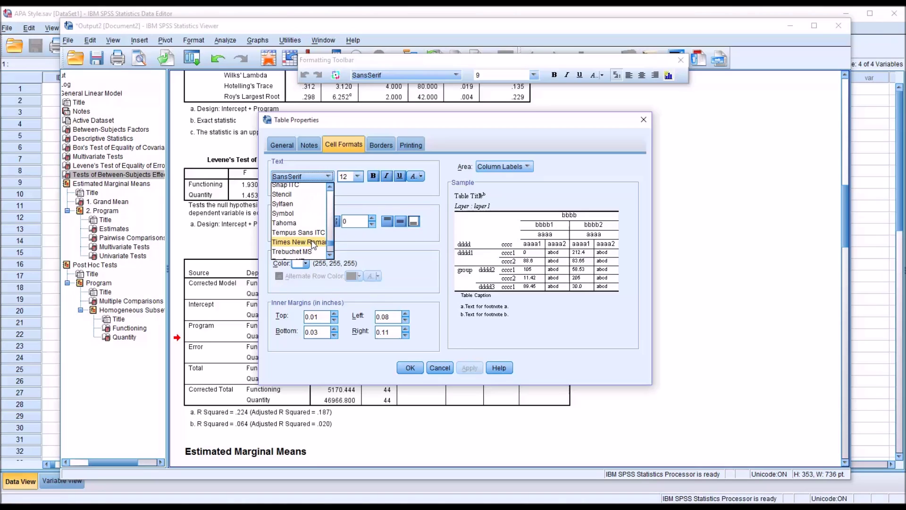
pyautogui.click(314, 242)
# - Set the Data area to Times New Roman 12
pyautogui.click(516, 170)
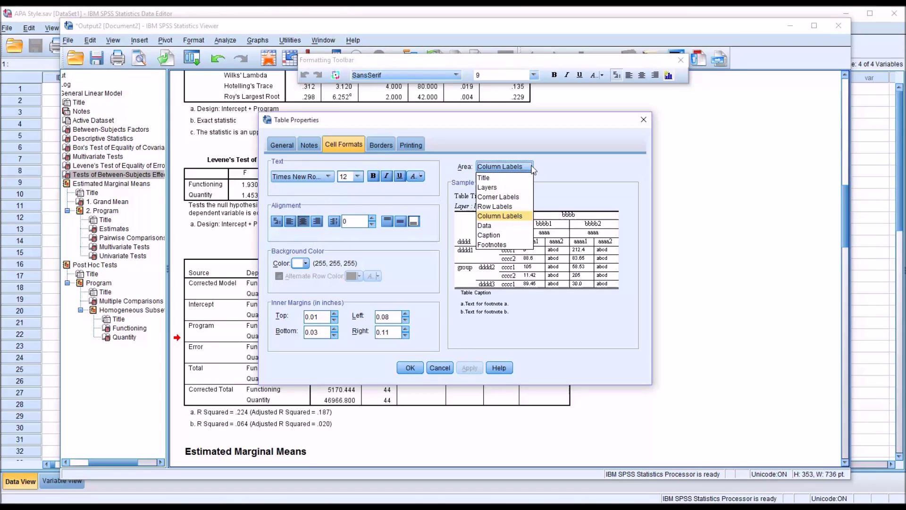
pyautogui.click(514, 226)
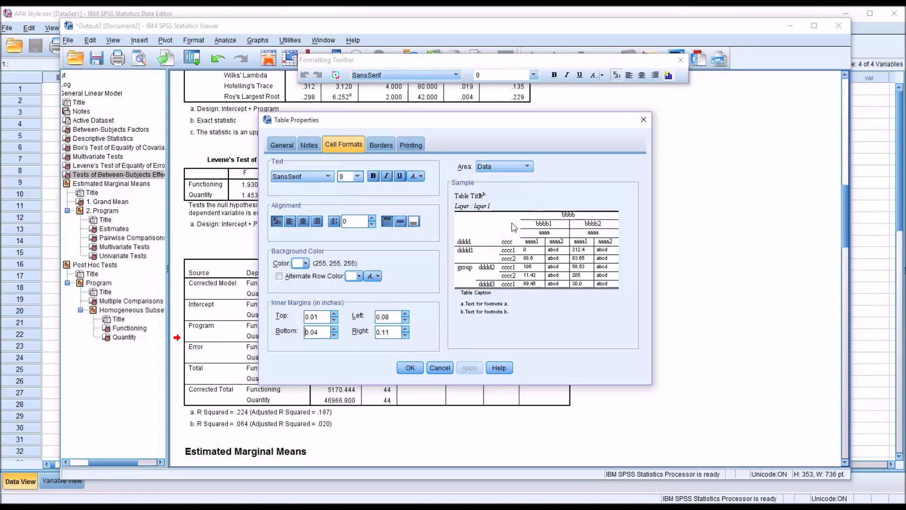
pyautogui.click(328, 178)
pyautogui.scroll(-5, 329, 212)
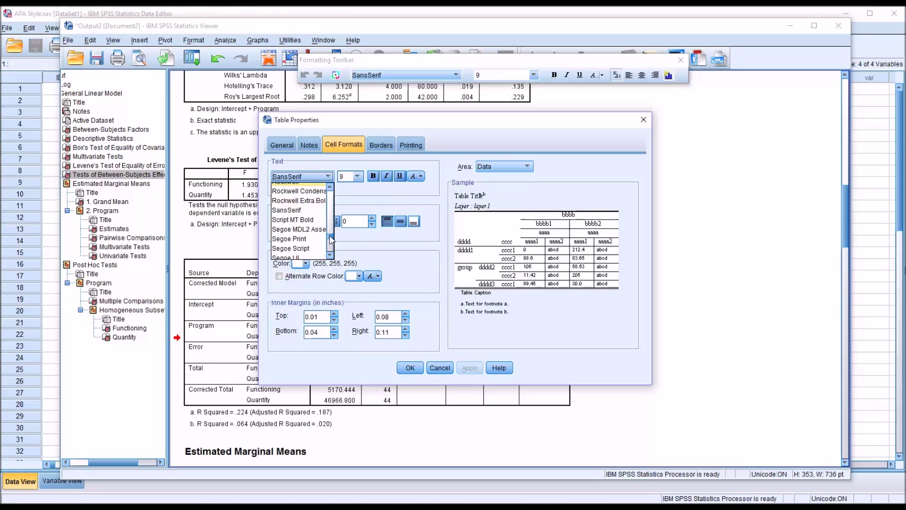
pyautogui.moveTo(329, 238); pyautogui.dragTo(329, 243)
pyautogui.click(298, 242)
pyautogui.click(357, 176)
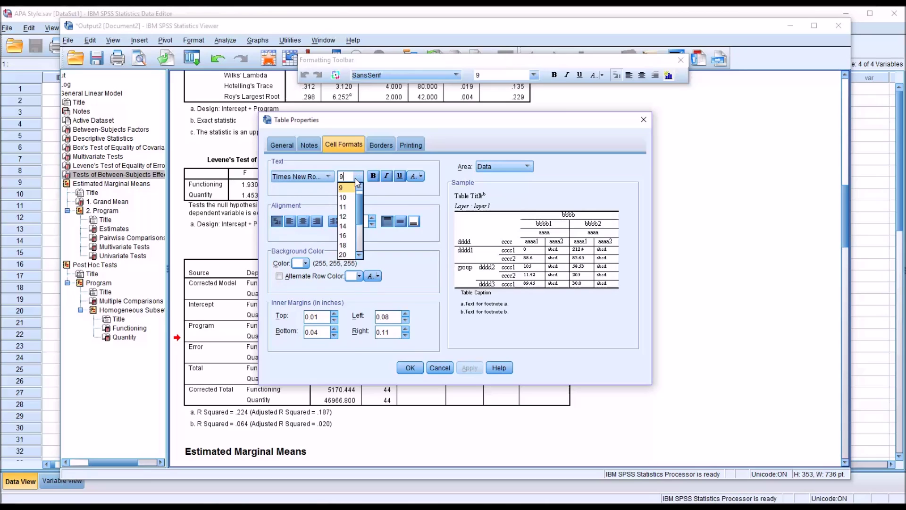
pyautogui.click(347, 216)
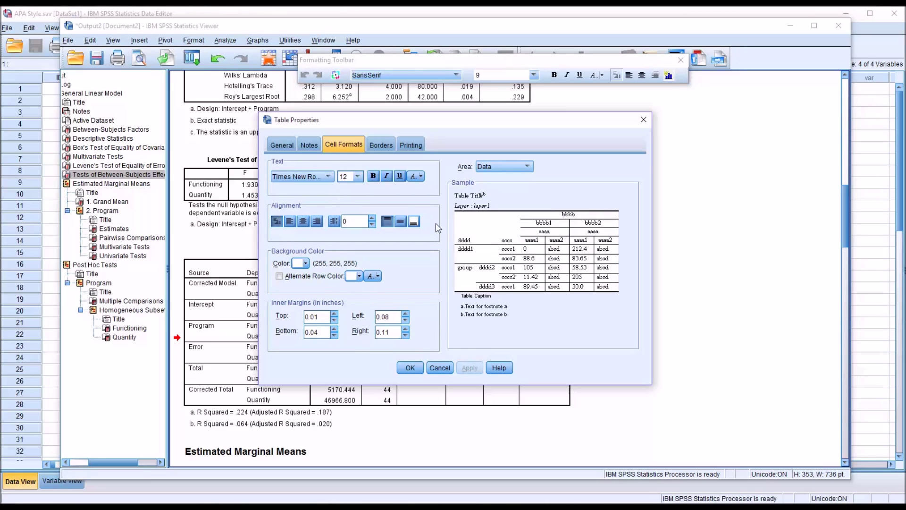
# - Check the Caption and Footnotes areas, leaving them at SansSerif 9
pyautogui.click(505, 169)
pyautogui.click(499, 238)
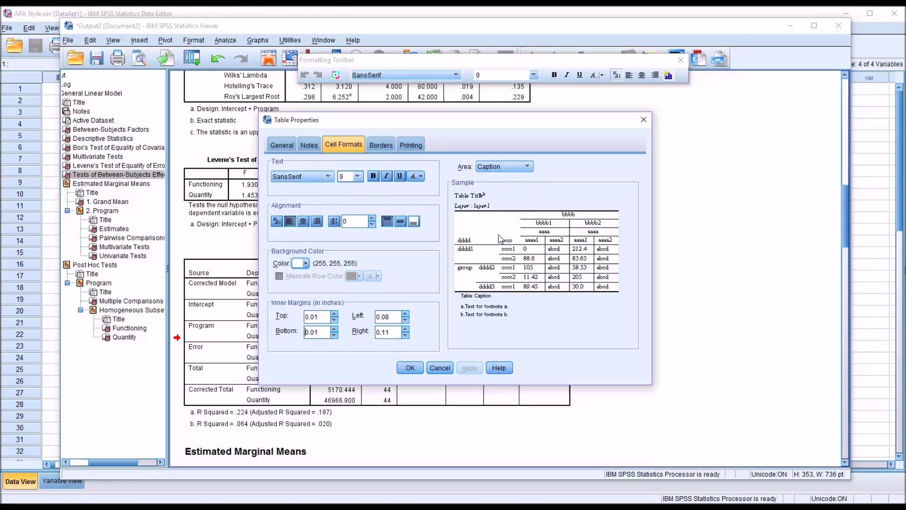
pyautogui.click(524, 169)
pyautogui.click(493, 245)
# - Give the Top inner frame border a thin solid line style
pyautogui.click(380, 145)
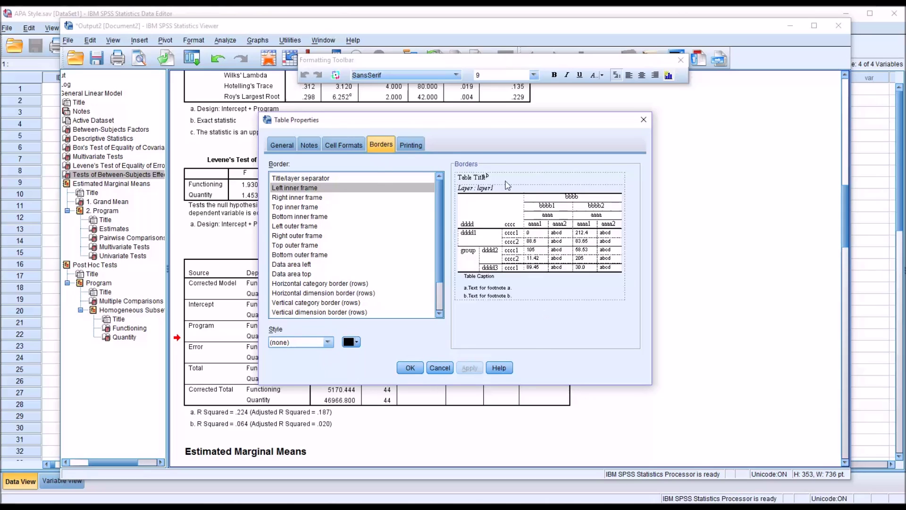
pyautogui.click(349, 146)
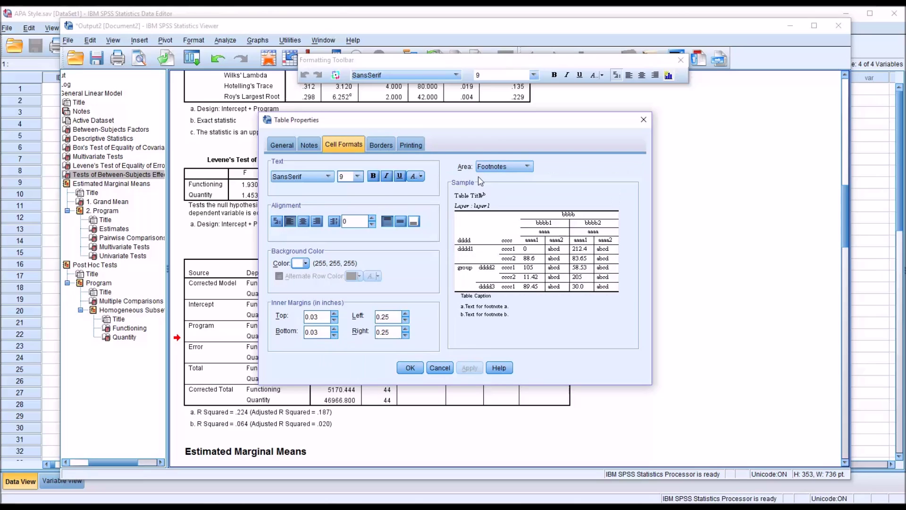
pyautogui.click(378, 146)
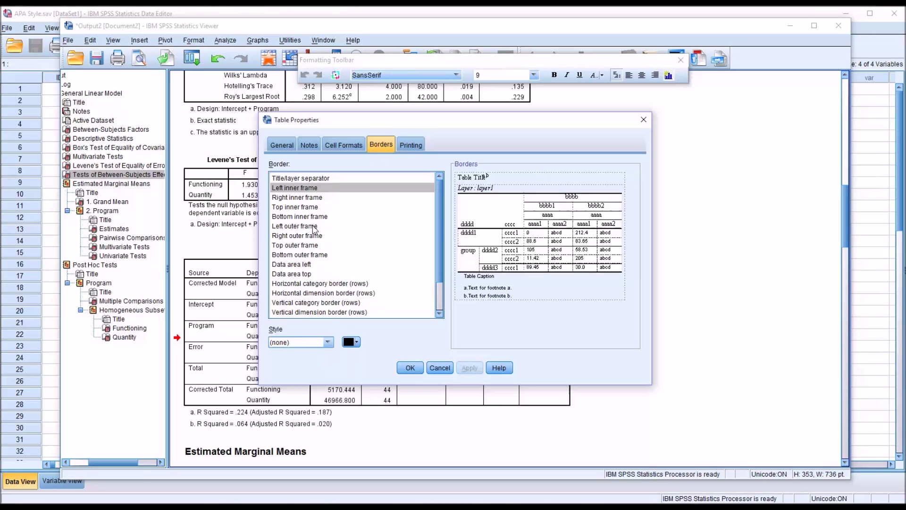
pyautogui.click(517, 198)
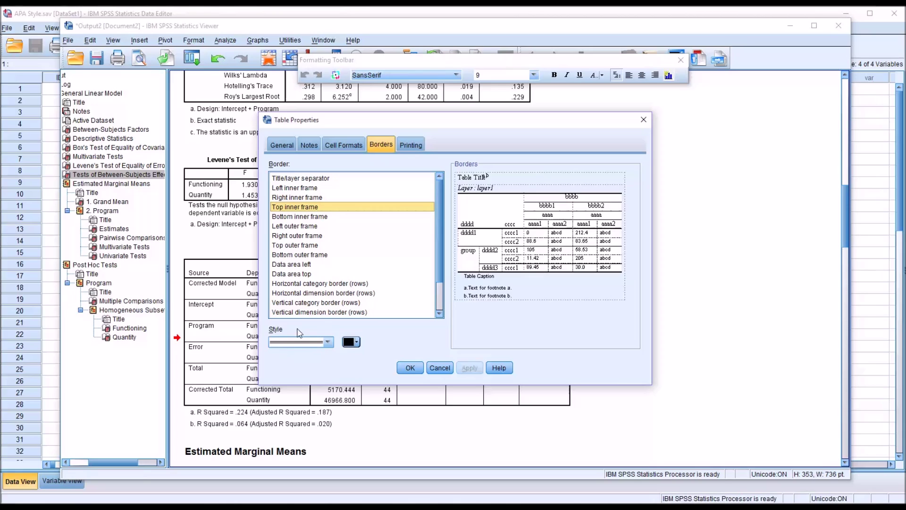
pyautogui.click(328, 343)
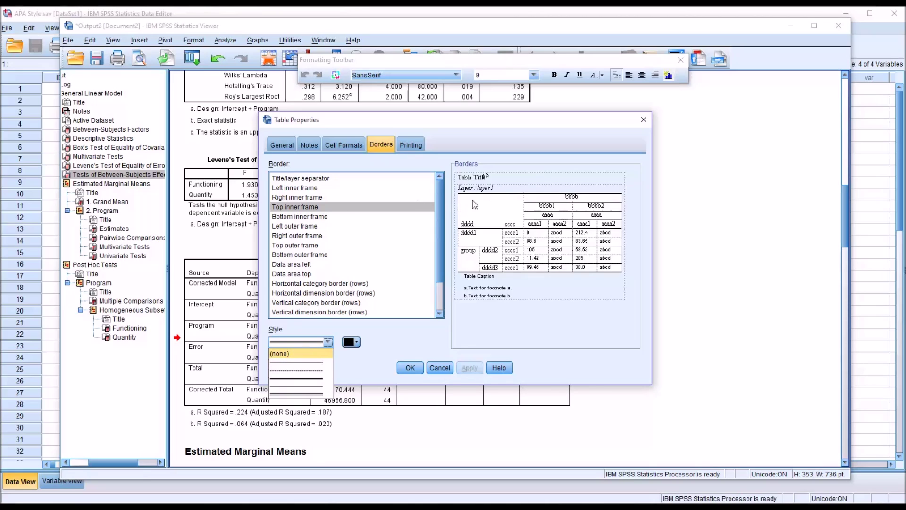
pyautogui.click(303, 367)
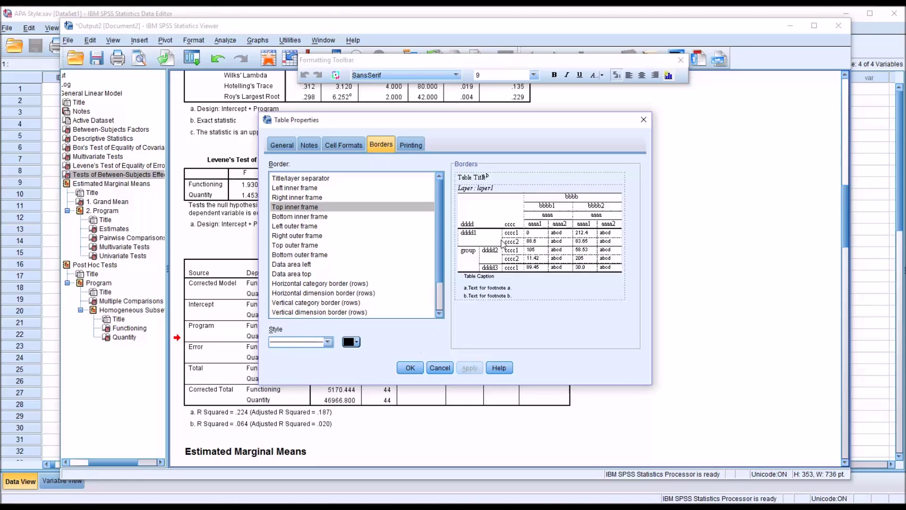
pyautogui.click(524, 218)
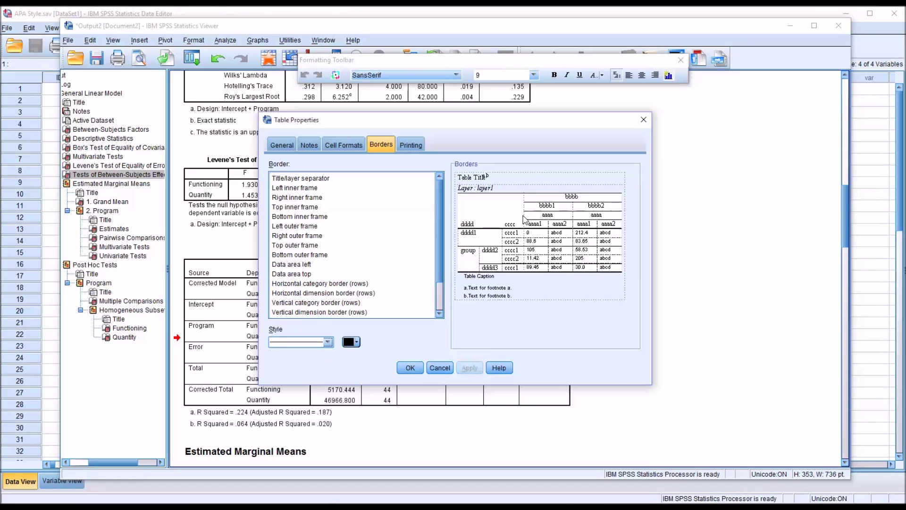
# - Give the Data area top and Bottom inner frame borders a single thin line
pyautogui.click(525, 218)
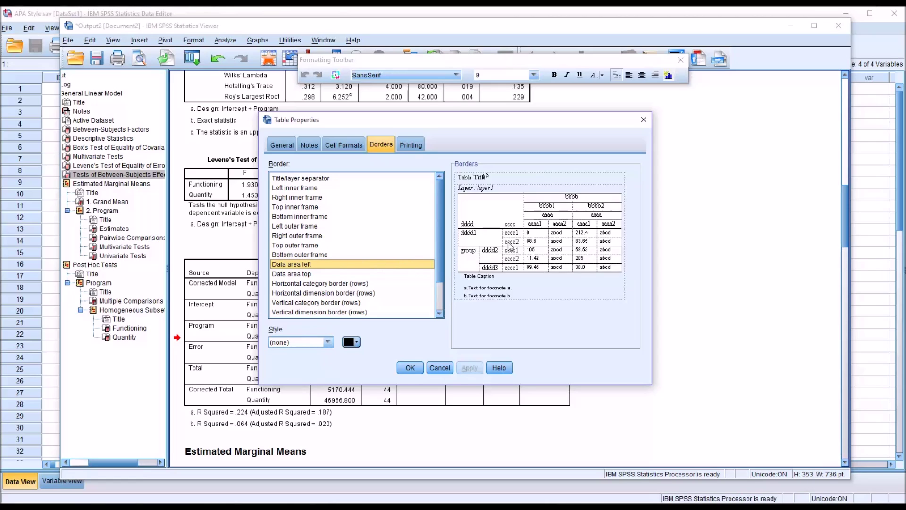
pyautogui.click(512, 229)
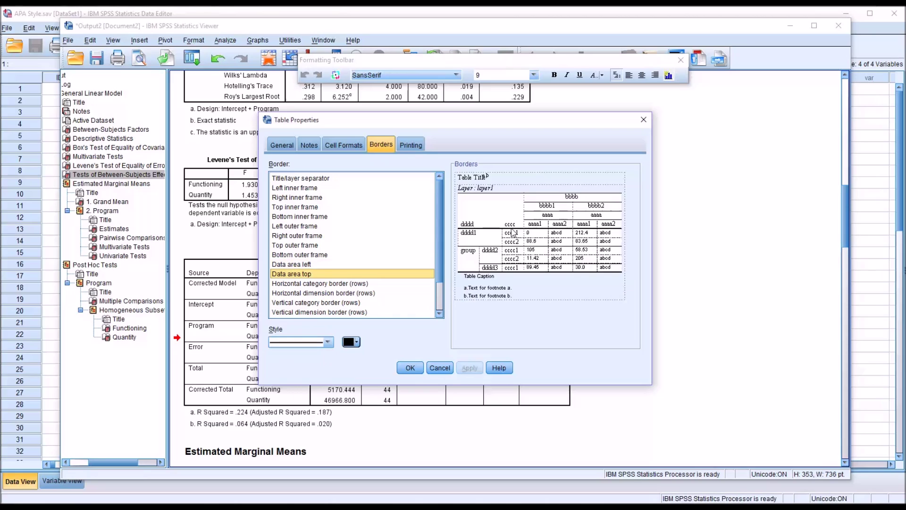
pyautogui.click(327, 342)
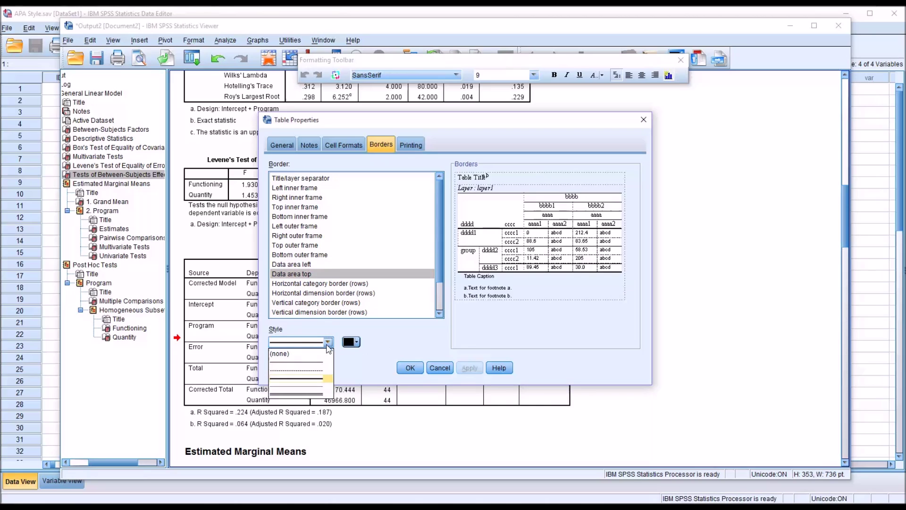
pyautogui.click(310, 366)
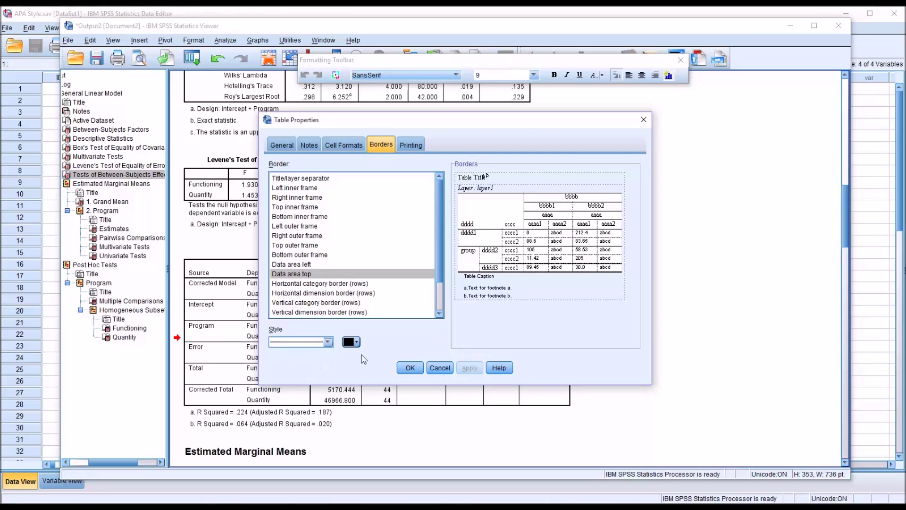
pyautogui.click(519, 276)
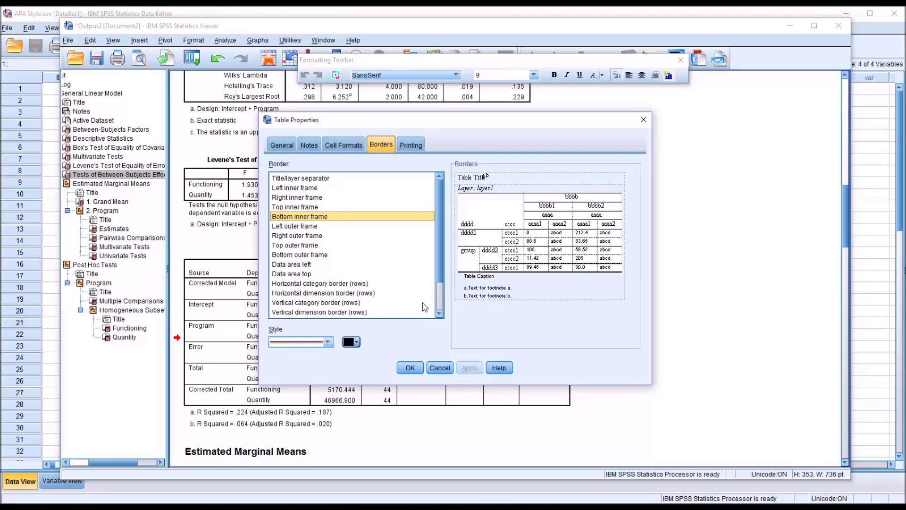
pyautogui.click(328, 342)
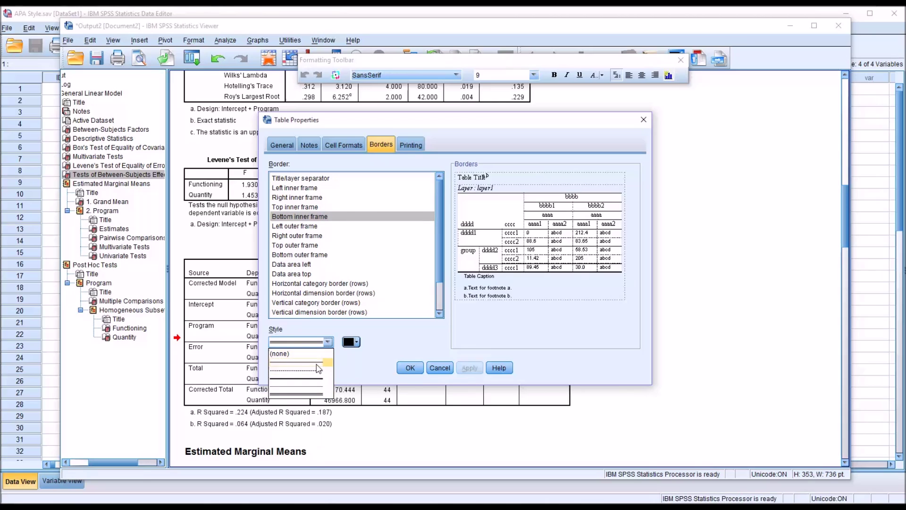
pyautogui.click(319, 363)
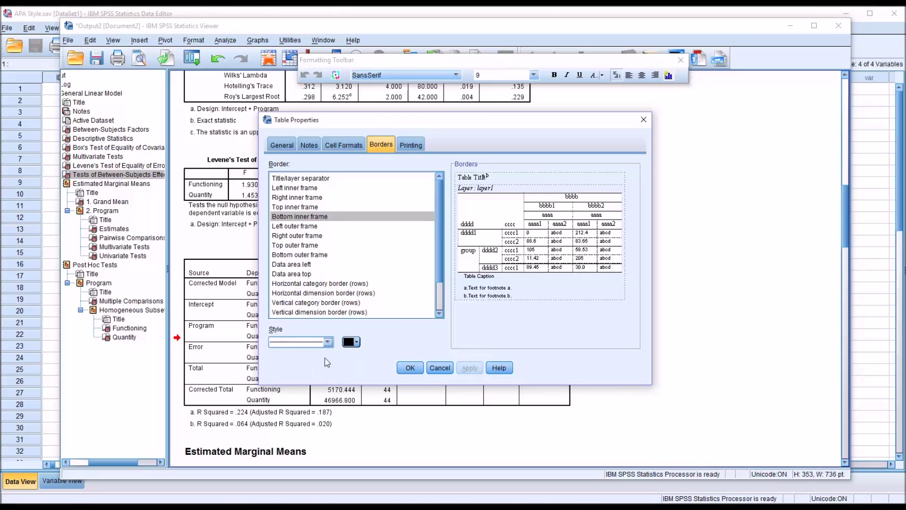
# - Review the row and column vertical category and dimension borders, leaving them at (none)
pyautogui.click(530, 265)
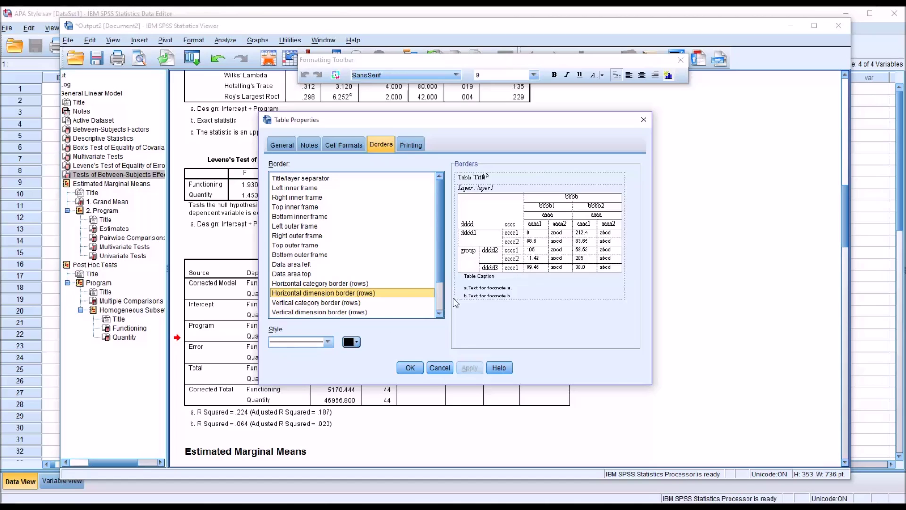
pyautogui.click(329, 344)
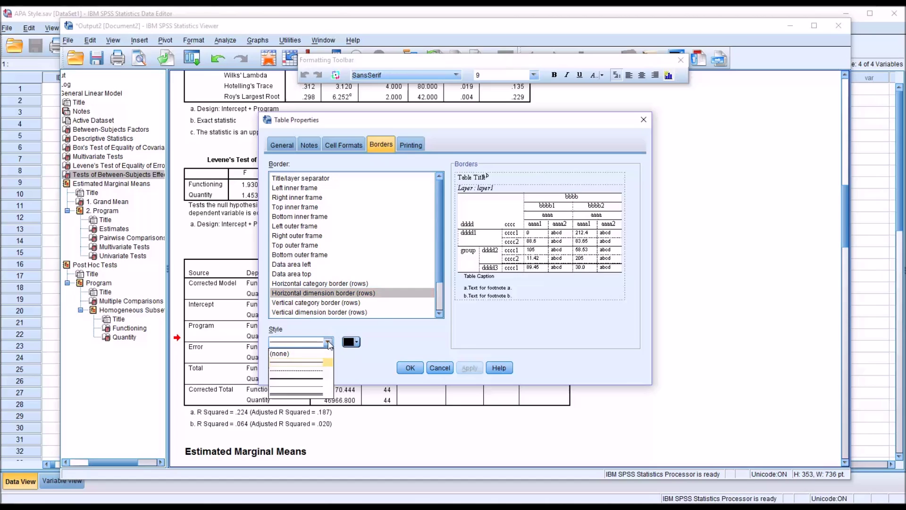
pyautogui.click(359, 328)
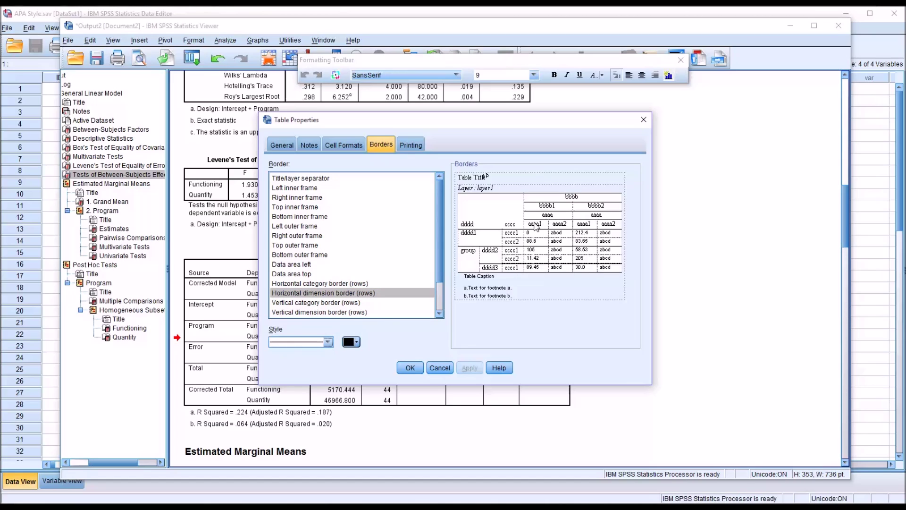
pyautogui.click(330, 342)
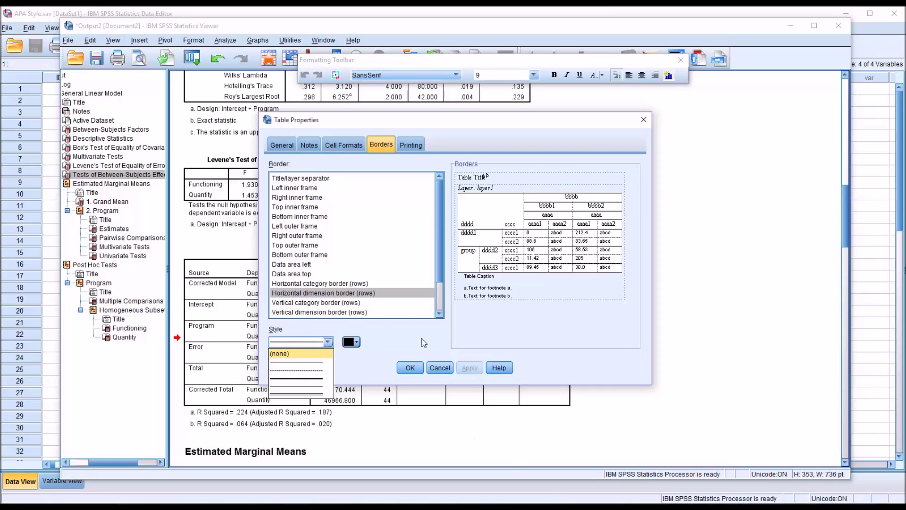
pyautogui.click(334, 306)
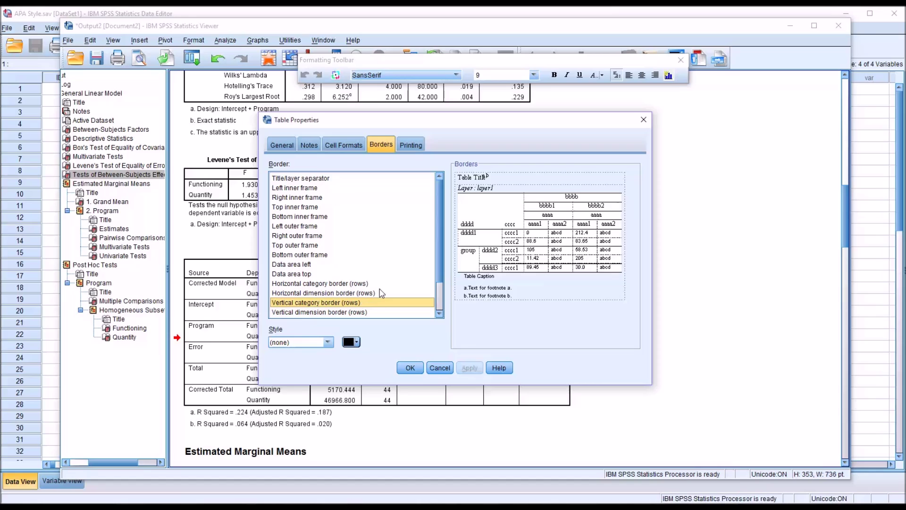
pyautogui.click(325, 312)
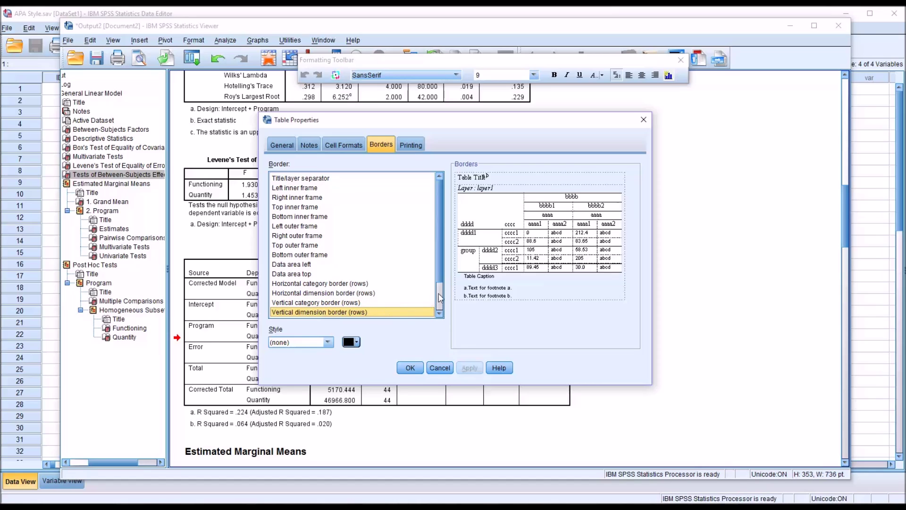
pyautogui.scroll(-3, 443, 300)
pyautogui.scroll(-1, 443, 304)
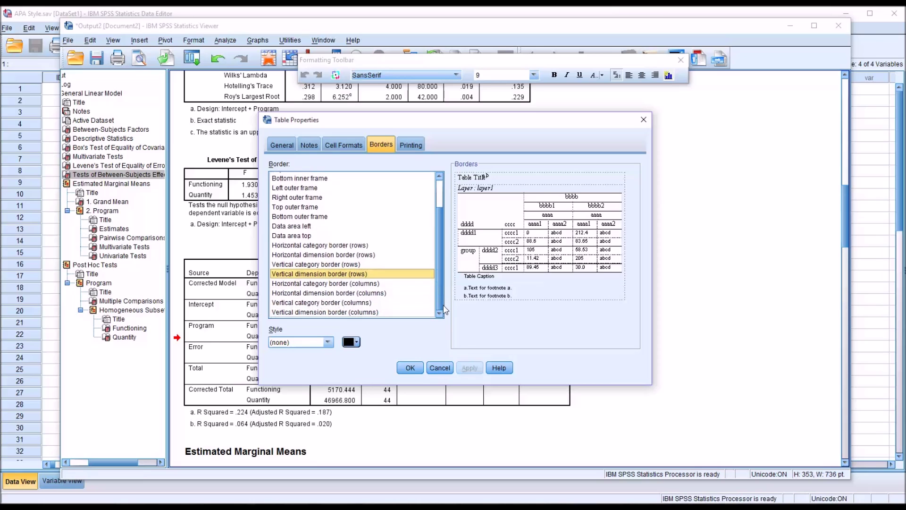
pyautogui.click(361, 303)
pyautogui.click(355, 313)
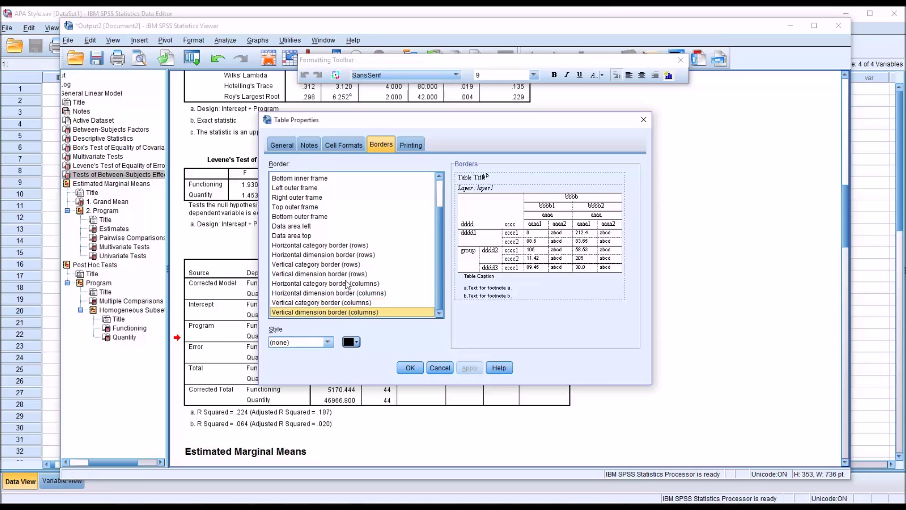
pyautogui.scroll(4, 437, 274)
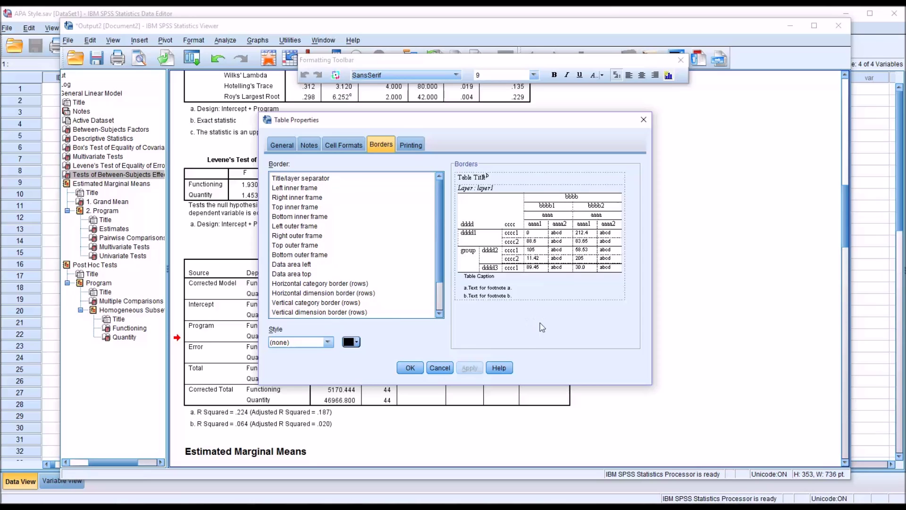
# - Save the look as APA_Style.stt over the existing file and apply it to the table
pyautogui.click(410, 369)
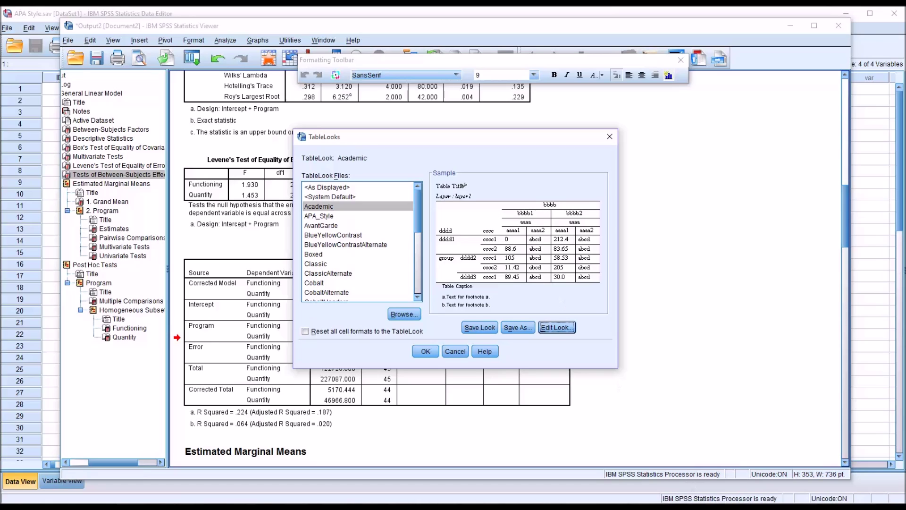
pyautogui.hotkey('shift', 'Tab')
pyautogui.hotkey('shift', 'Tab')
pyautogui.click(518, 327)
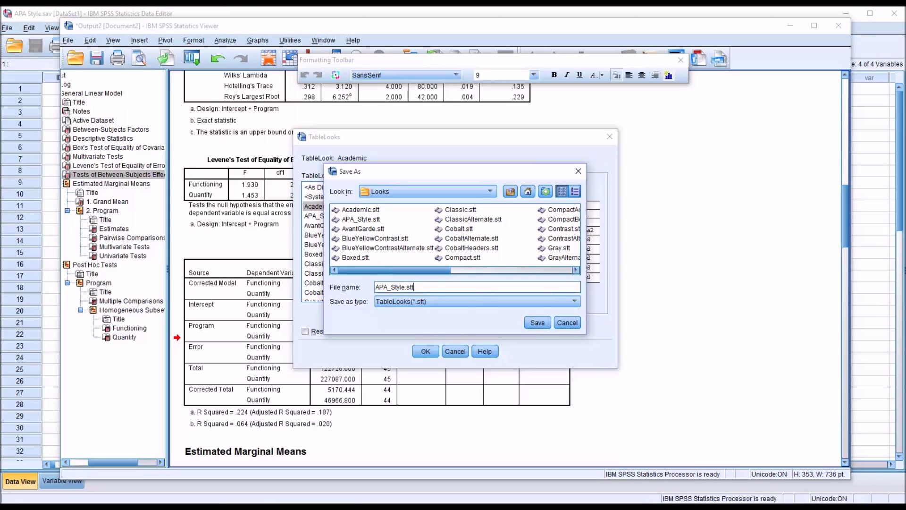
pyautogui.press('Return')
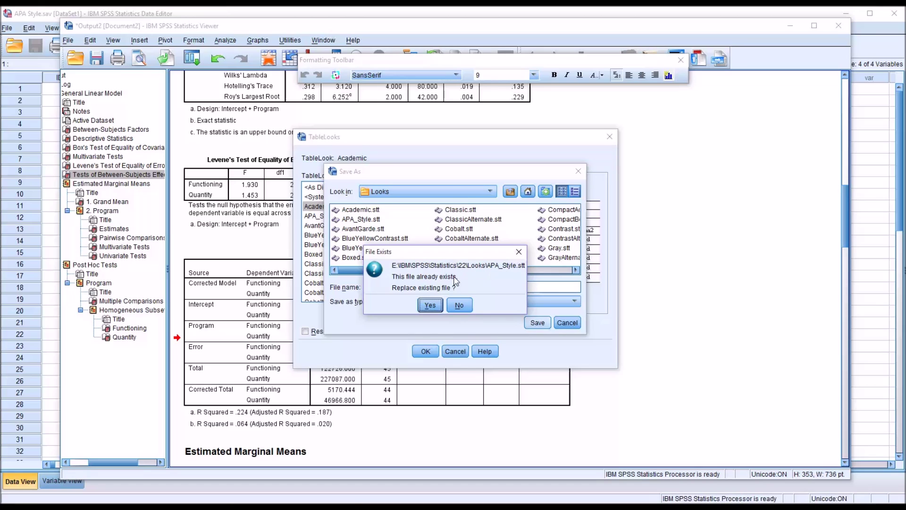
pyautogui.click(430, 306)
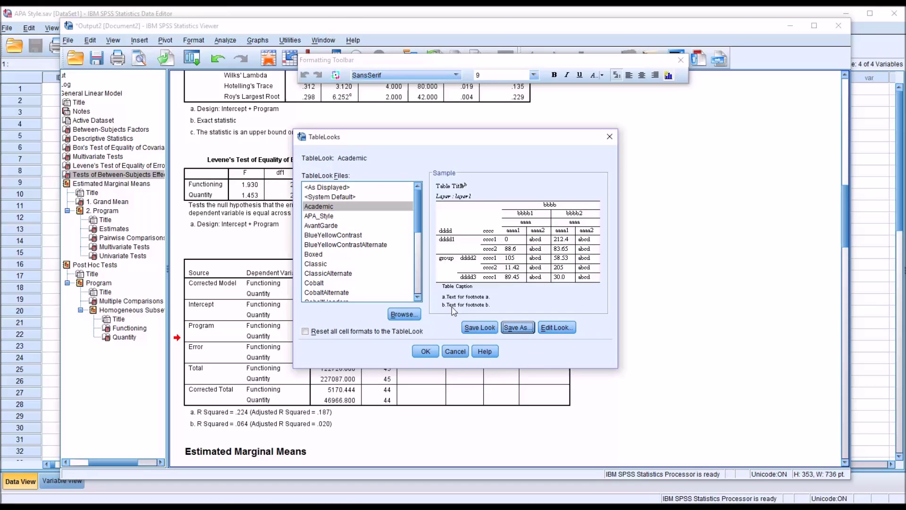
pyautogui.click(424, 352)
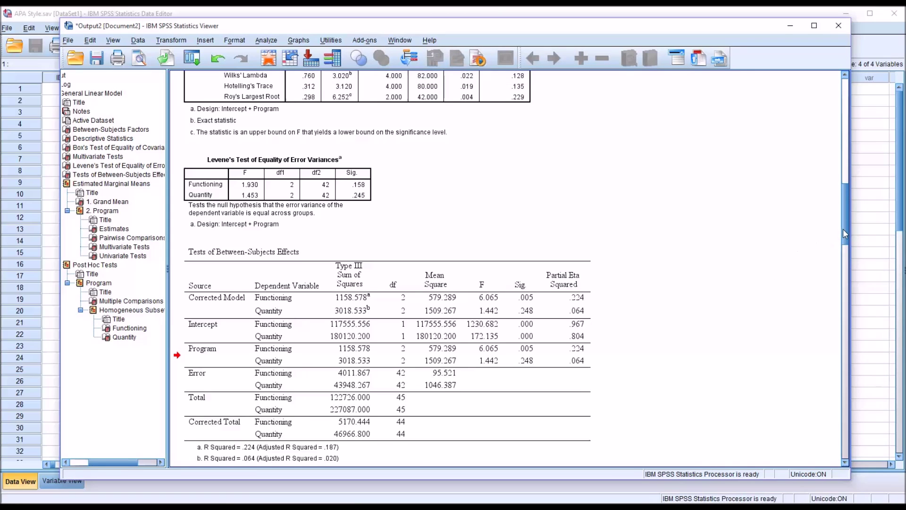
pyautogui.moveTo(844, 233); pyautogui.dragTo(844, 249)
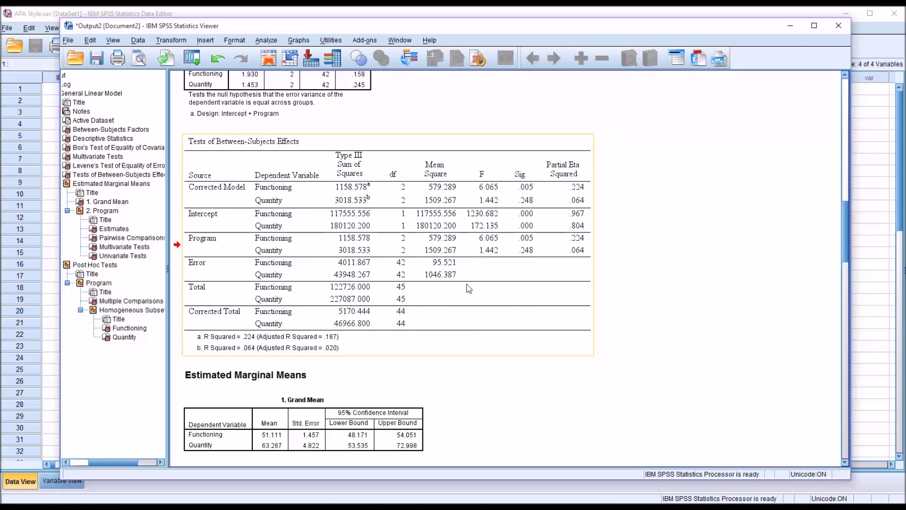
pyautogui.click(90, 40)
# - In Pivot Tables options, make APA_Style the default TableLook and shrink wide tables to fit when copying
pyautogui.click(126, 282)
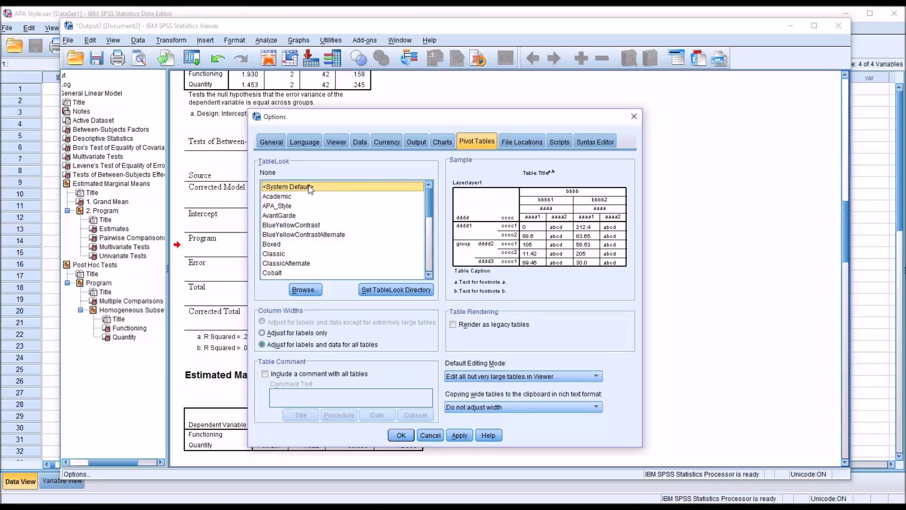
pyautogui.click(290, 200)
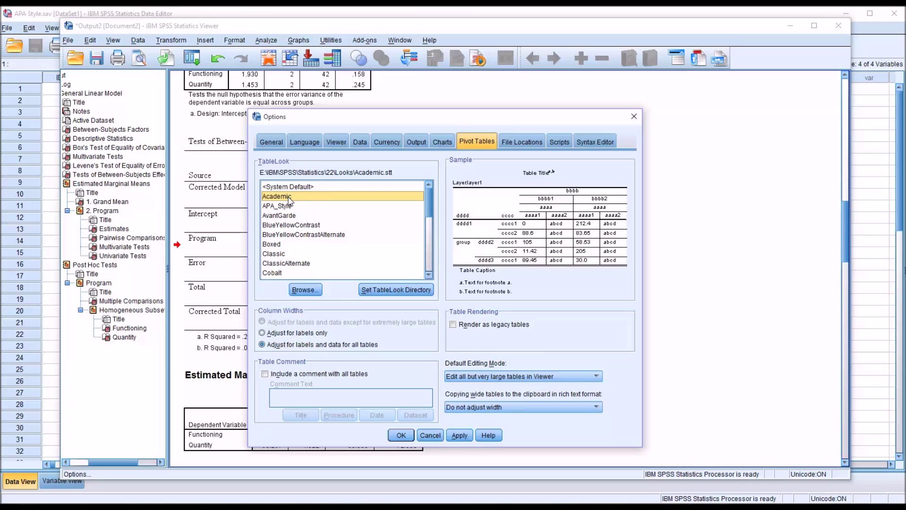
pyautogui.click(292, 208)
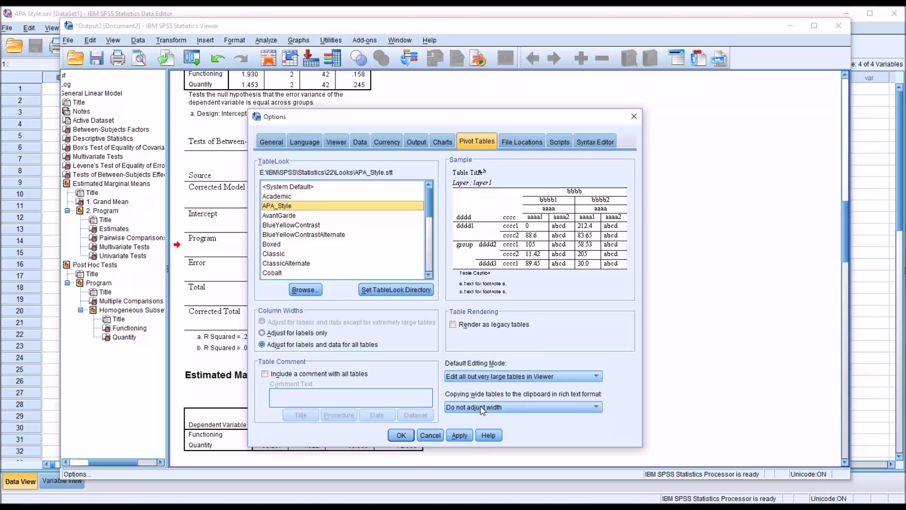
pyautogui.click(567, 406)
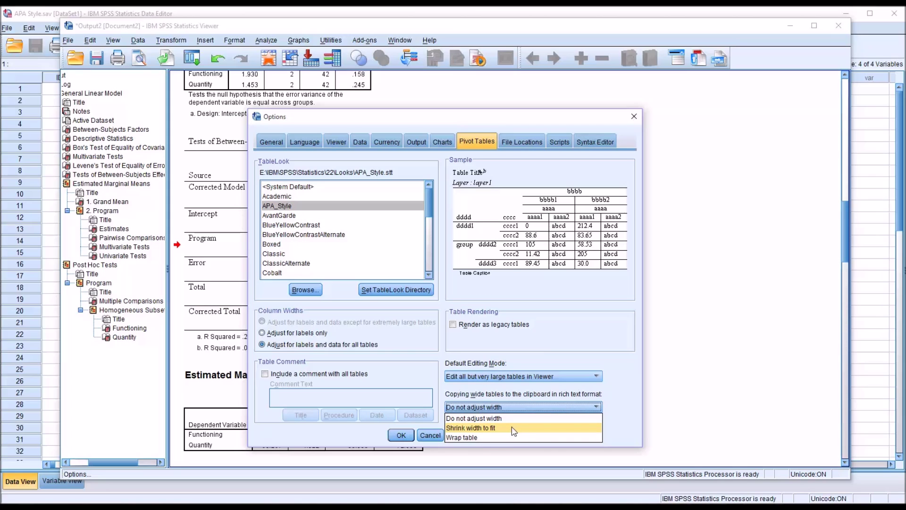
pyautogui.click(571, 428)
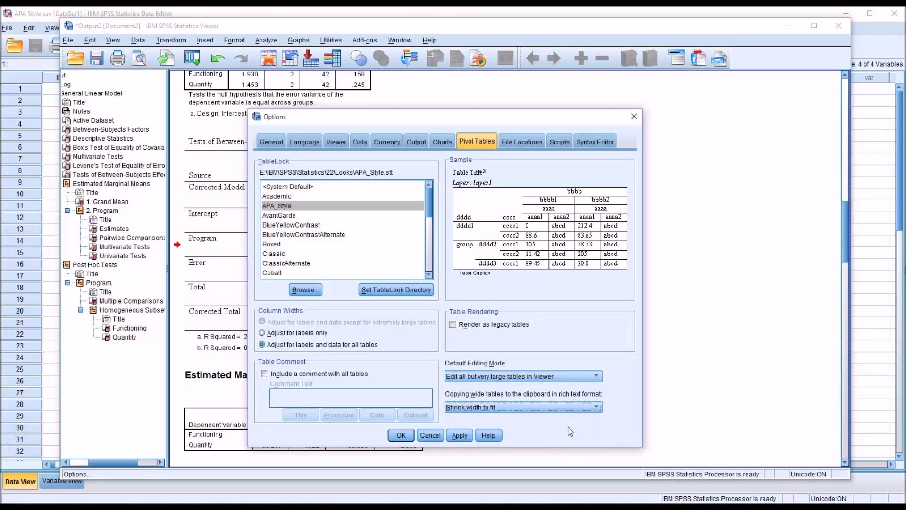
pyautogui.click(459, 435)
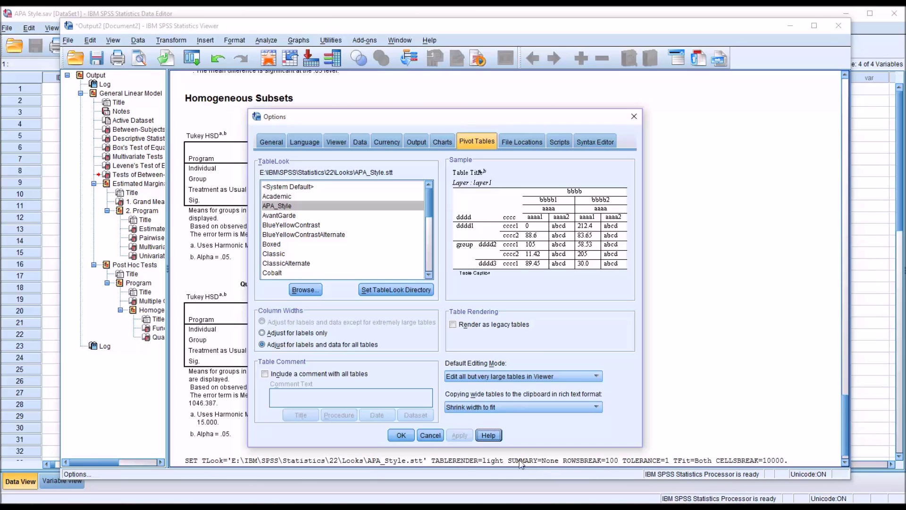
pyautogui.click(401, 435)
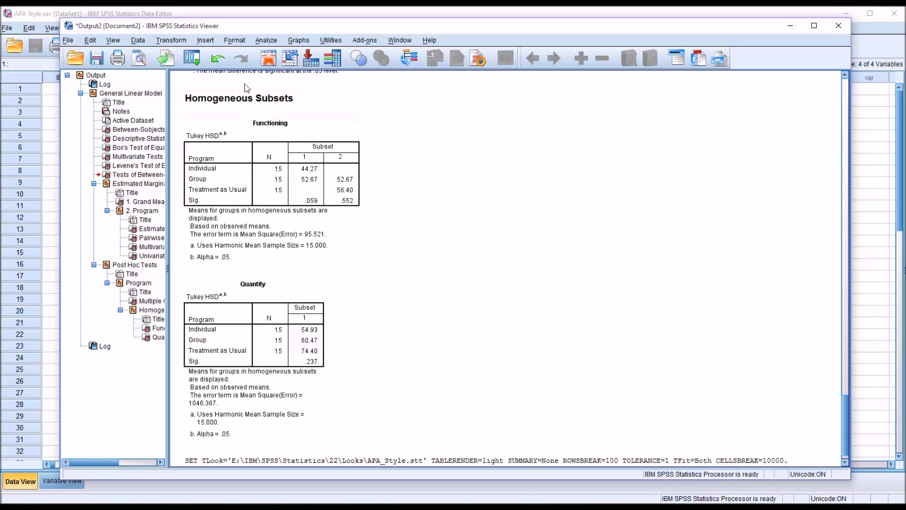
# - Rerun the Multivariate GLM of Functioning and Quantity by Program with the existing variables
pyautogui.click(260, 41)
pyautogui.moveTo(280, 92)
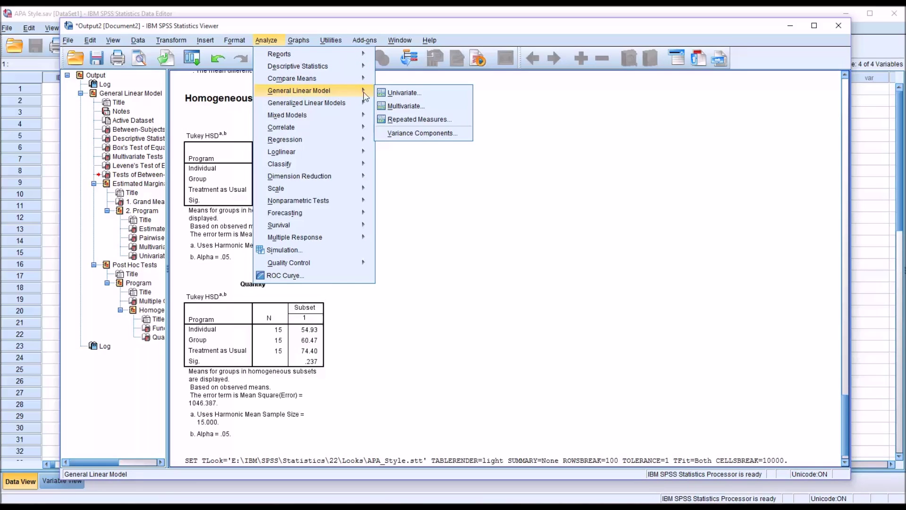
pyautogui.click(396, 106)
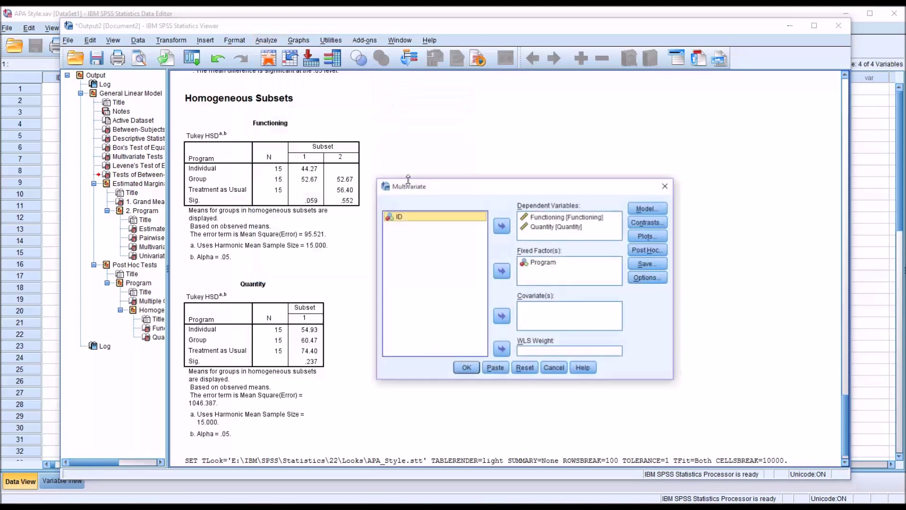
pyautogui.click(466, 368)
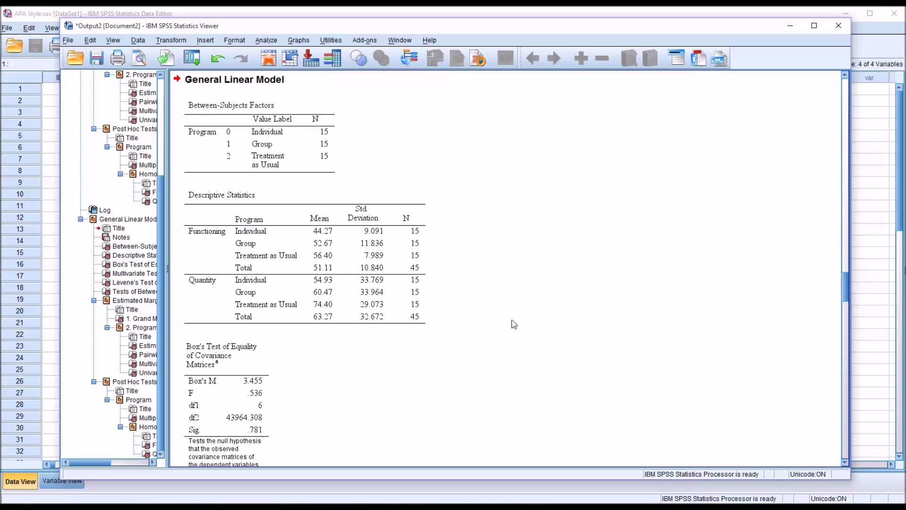
pyautogui.click(294, 162)
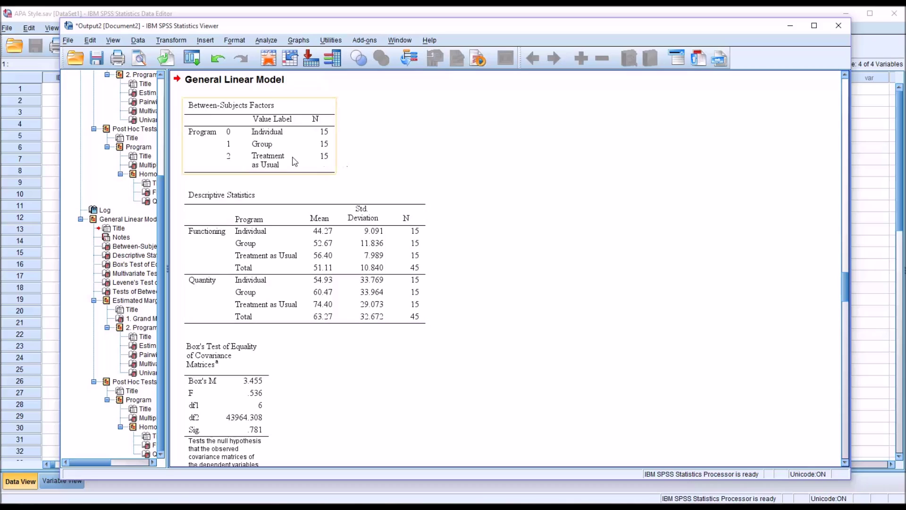
pyautogui.click(362, 220)
pyautogui.click(466, 261)
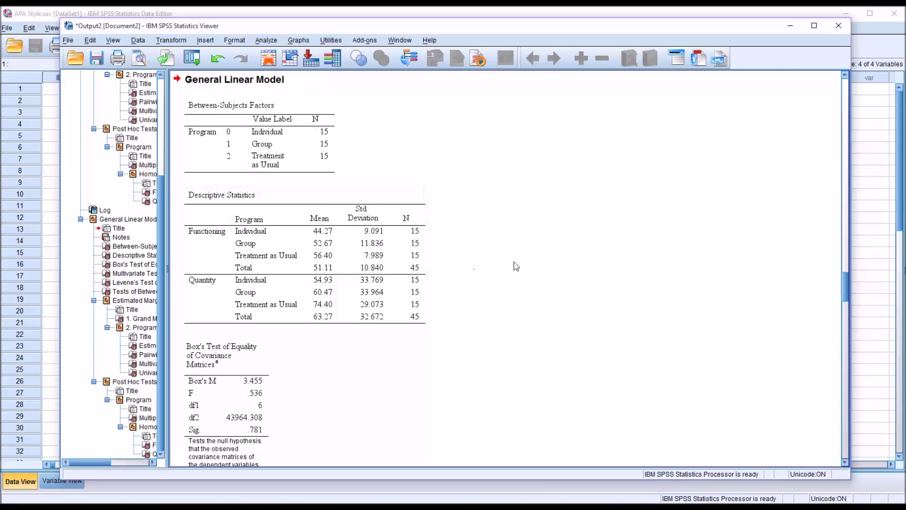
pyautogui.moveTo(844, 283); pyautogui.dragTo(843, 304)
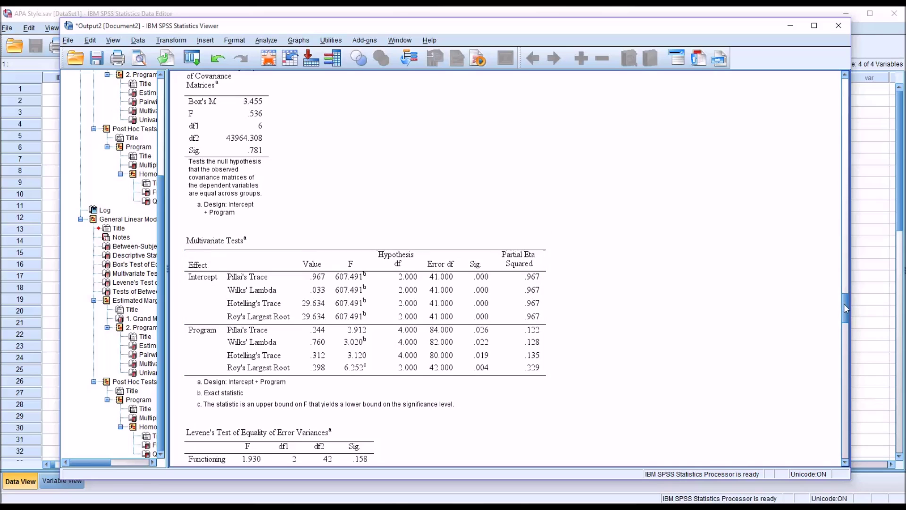
pyautogui.moveTo(843, 304); pyautogui.dragTo(843, 321)
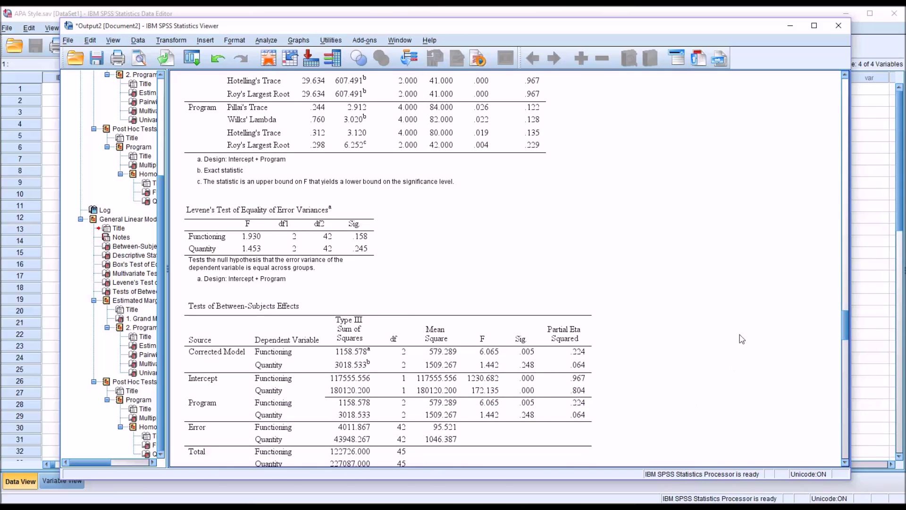
pyautogui.moveTo(844, 317); pyautogui.dragTo(838, 359)
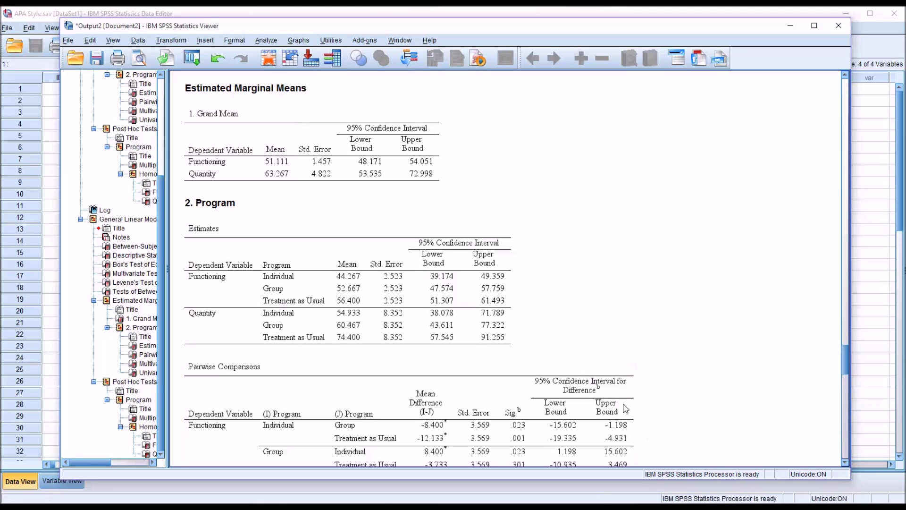
pyautogui.click(441, 336)
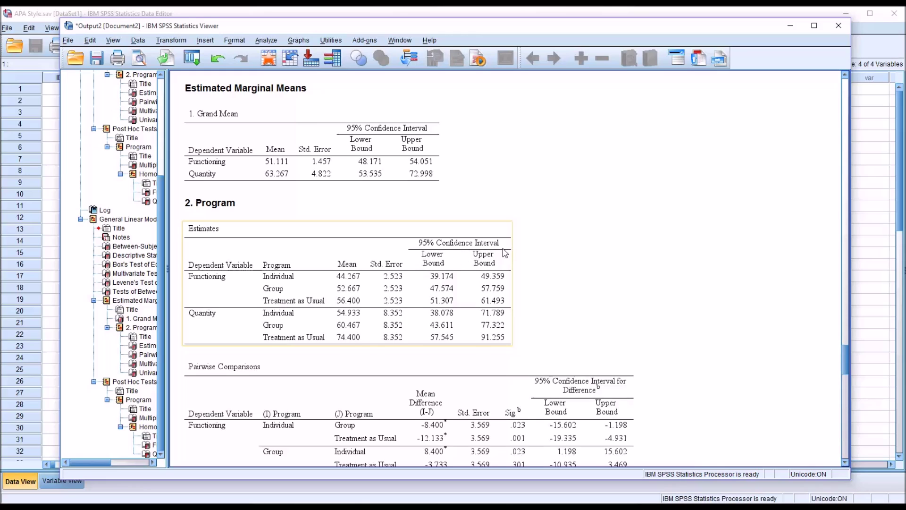
pyautogui.click(699, 404)
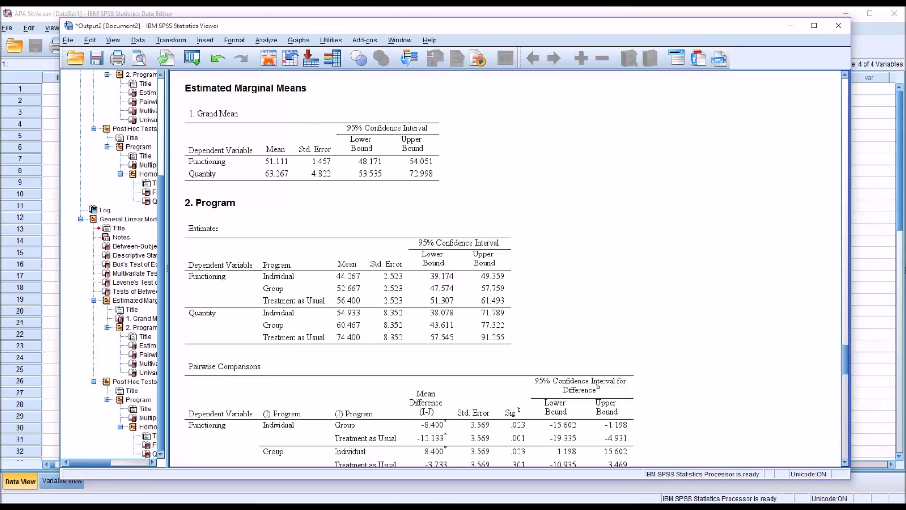
pyautogui.click(511, 280)
pyautogui.moveTo(845, 357); pyautogui.dragTo(845, 366)
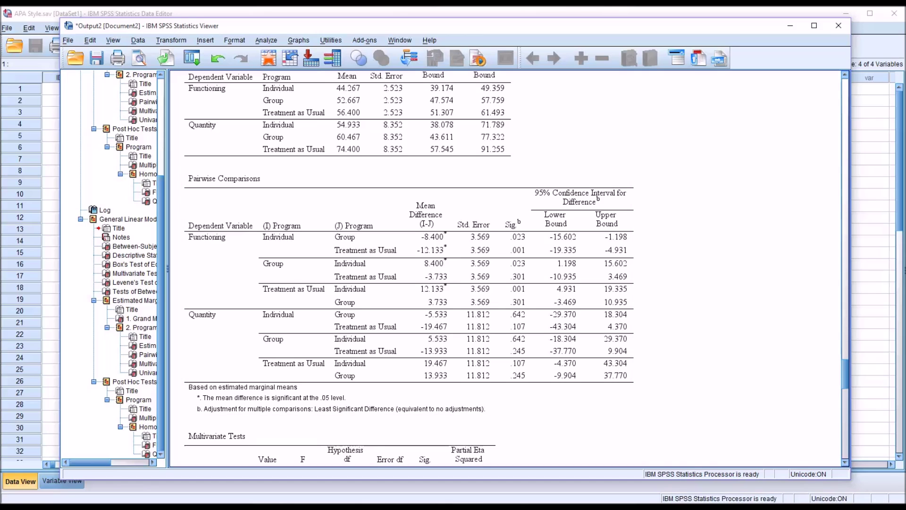
pyautogui.moveTo(844, 372); pyautogui.dragTo(843, 410)
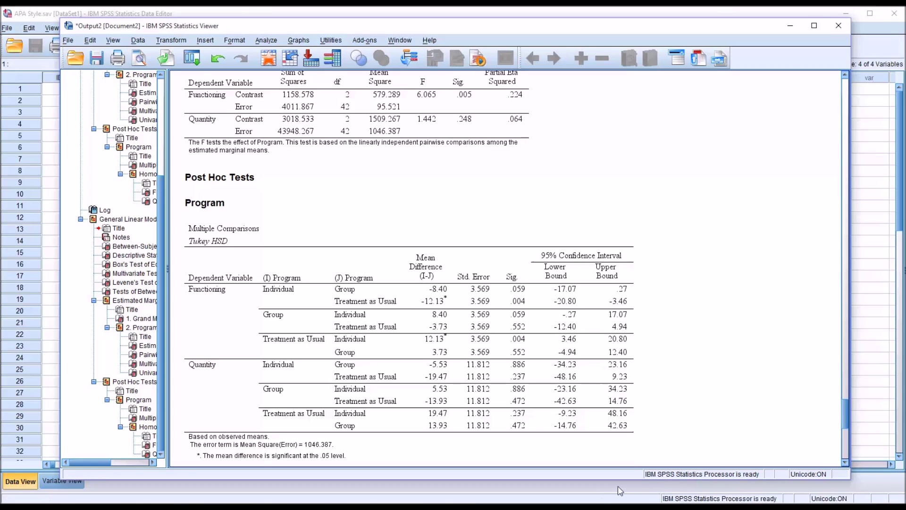
pyautogui.click(554, 358)
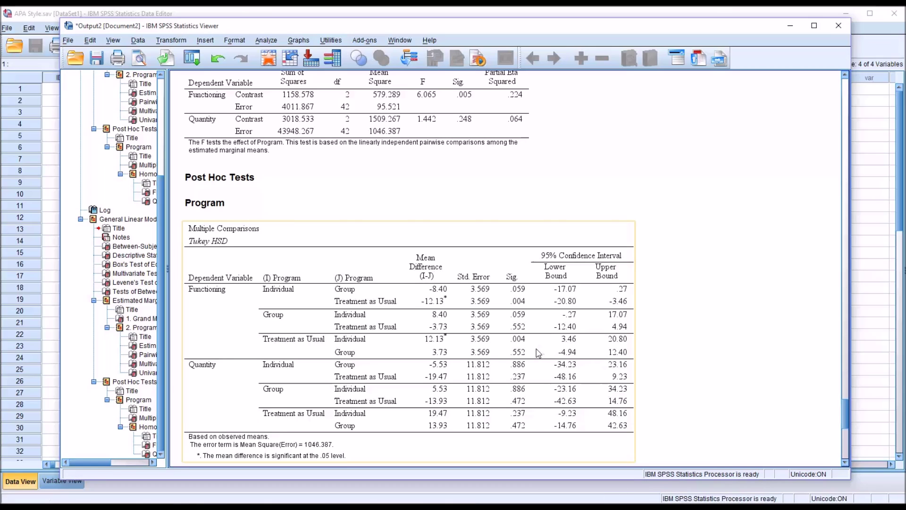
pyautogui.click(716, 377)
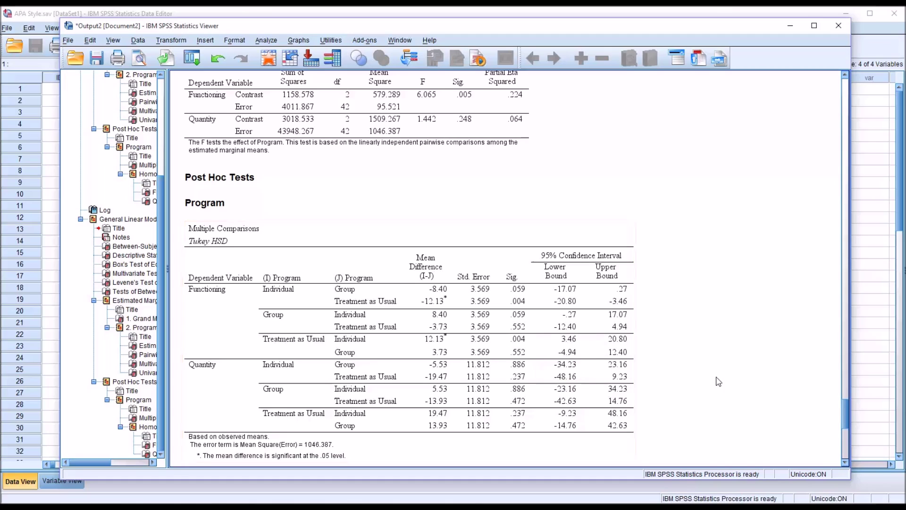